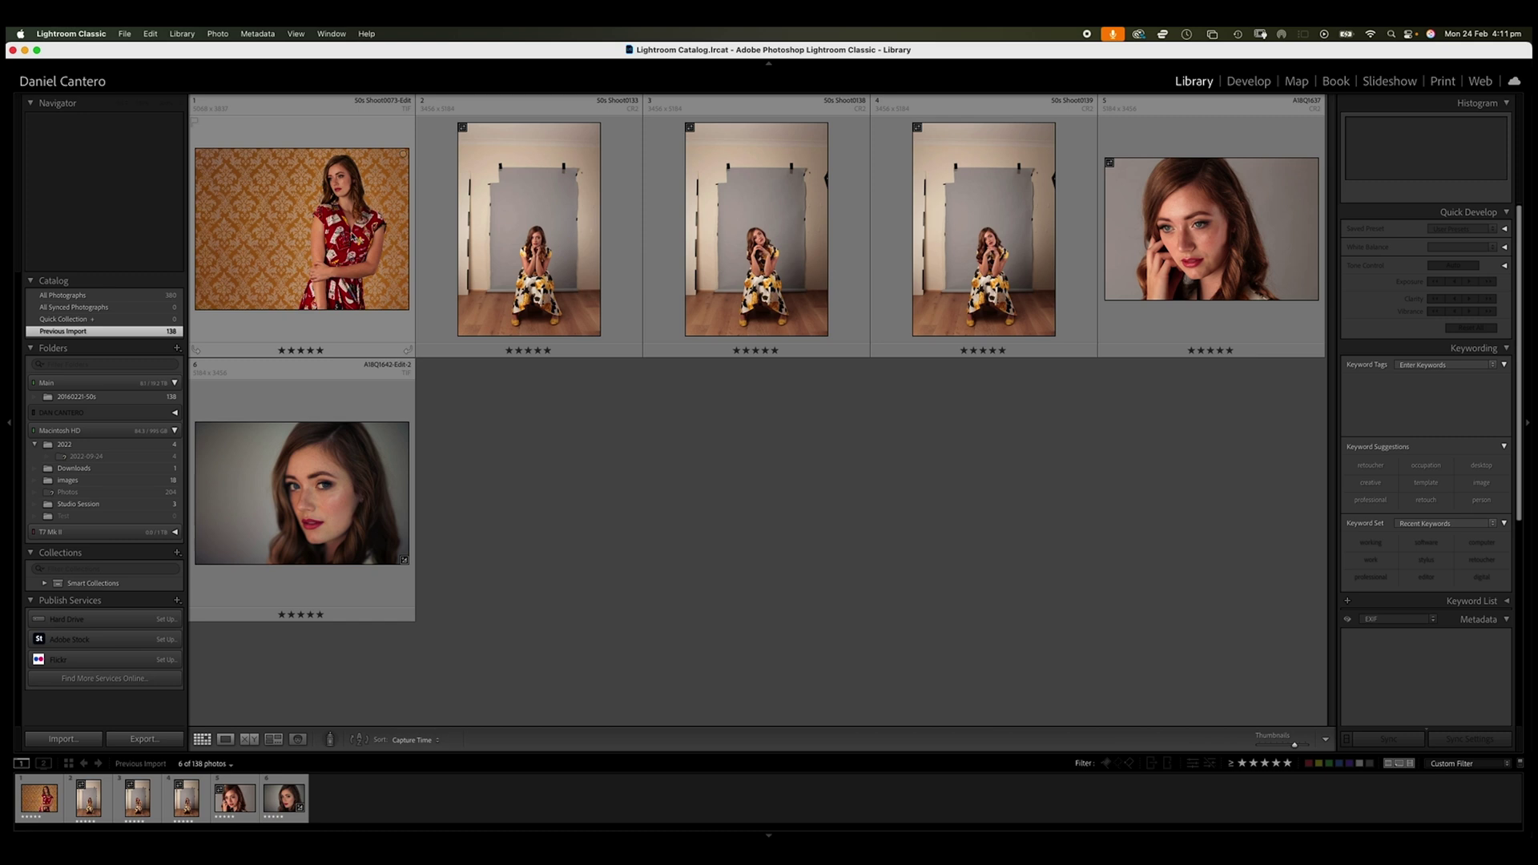
Step: Select photos 1 and 6 in Lightroom Classic and open them as layers in one Photoshop document
click(397, 241)
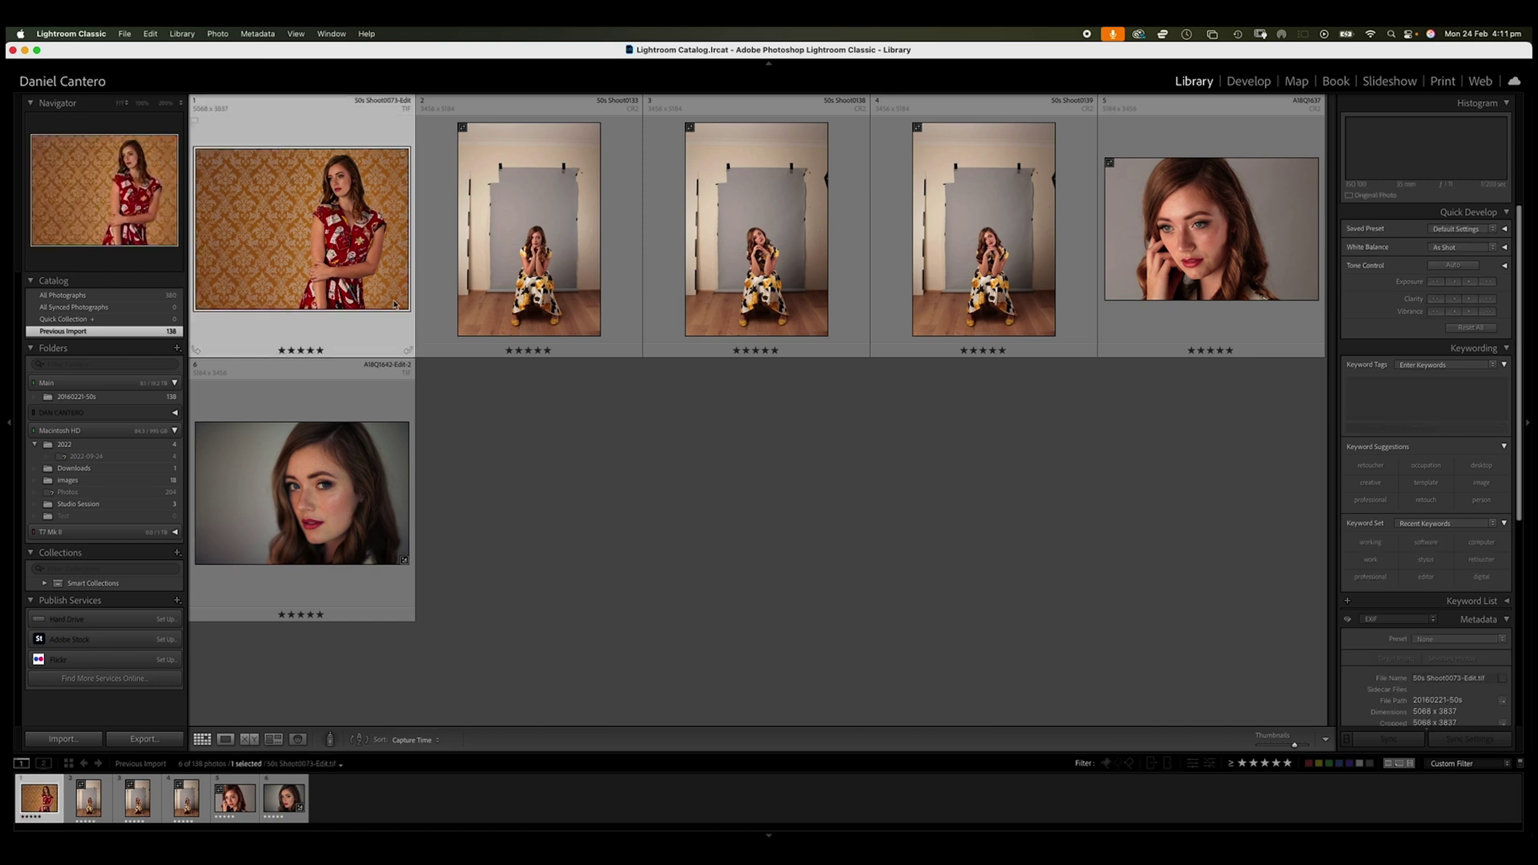
super+click(350, 489)
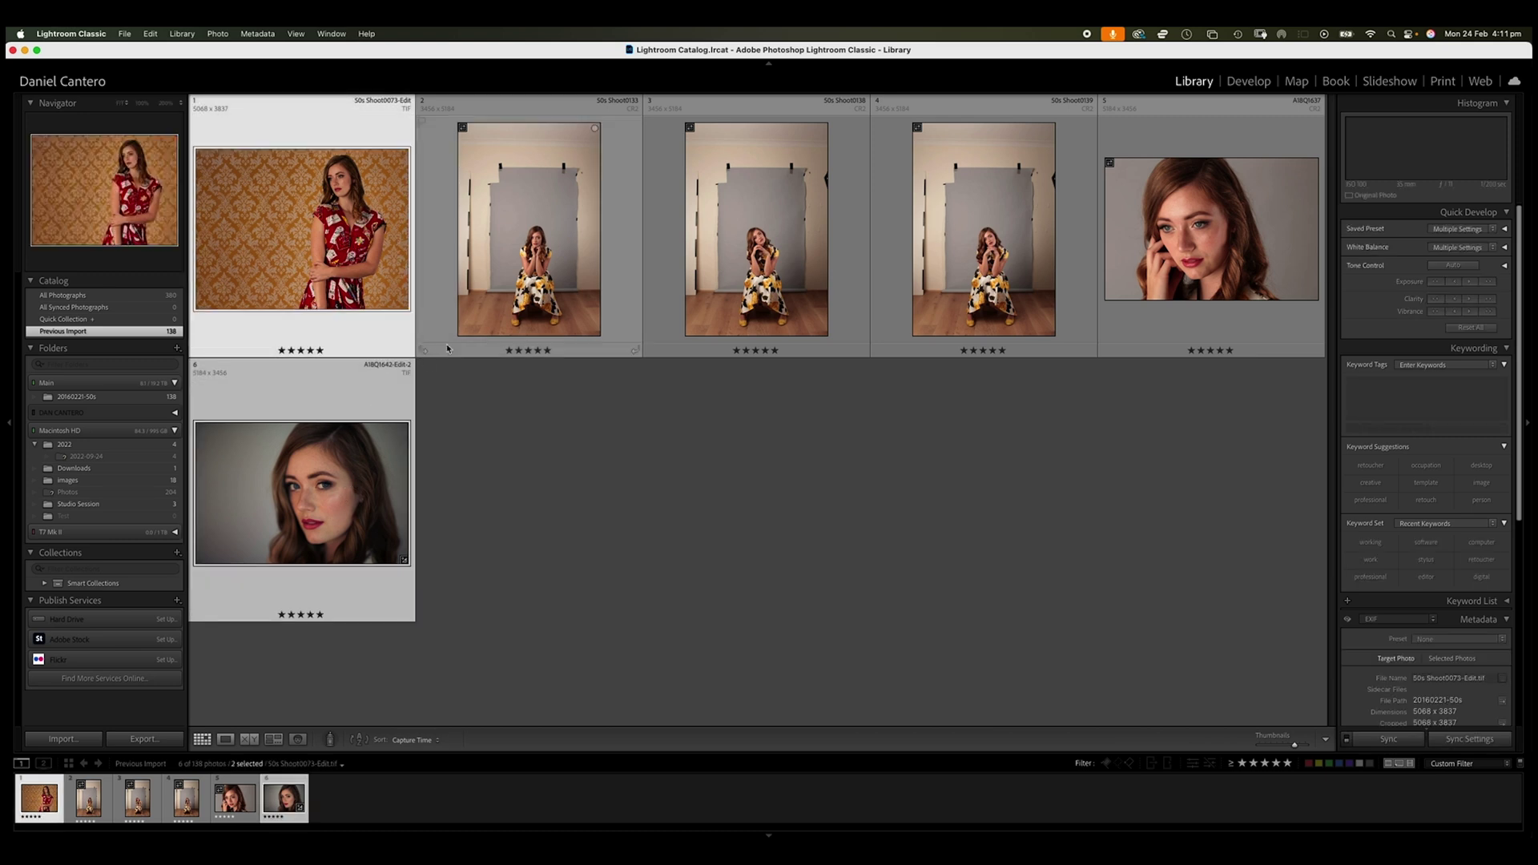
right_click(287, 469)
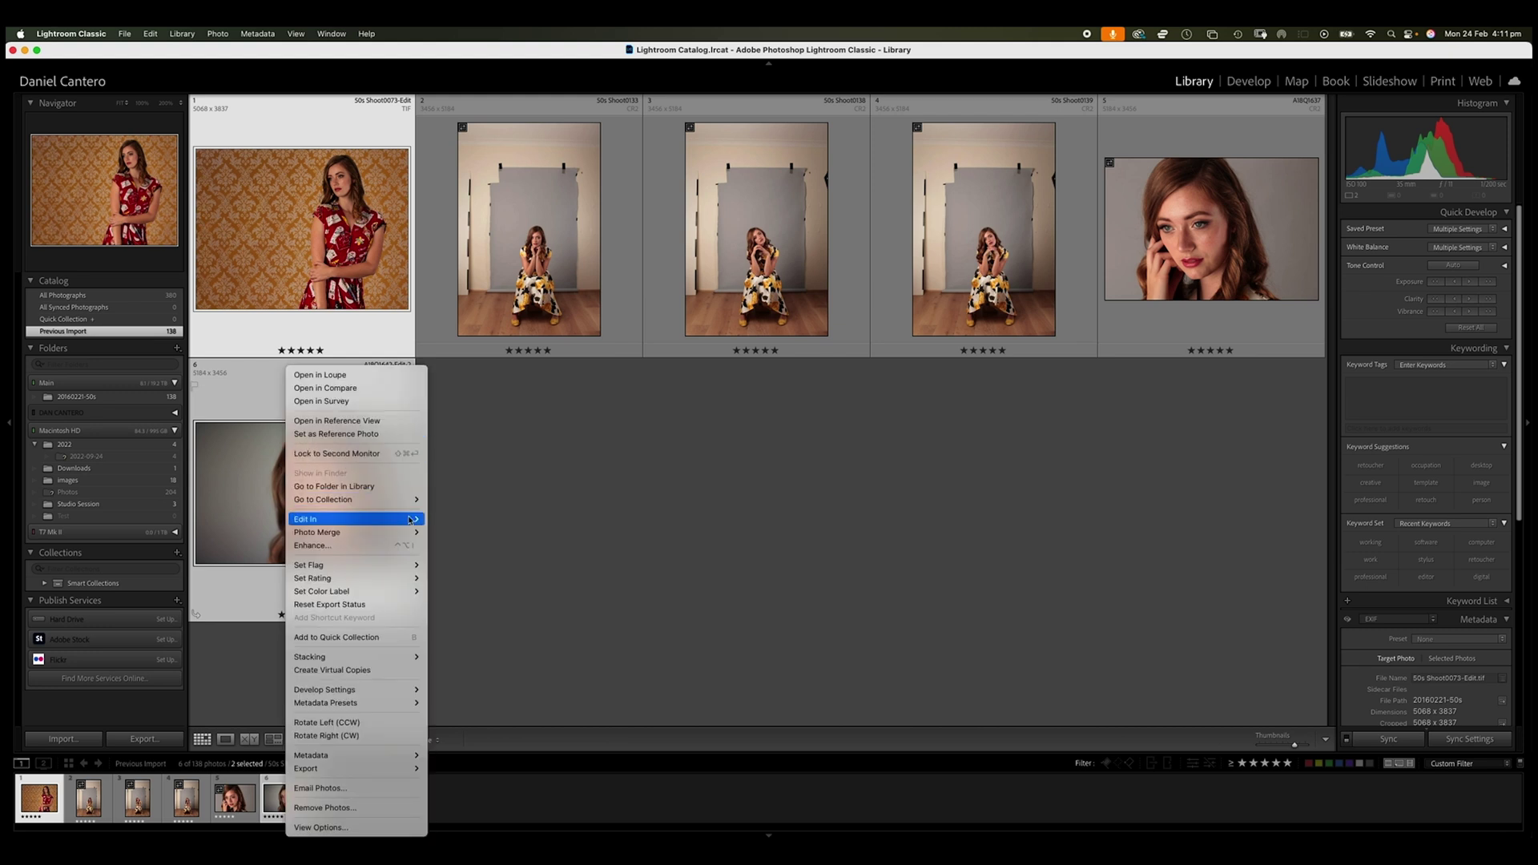
mouse_move(422, 521)
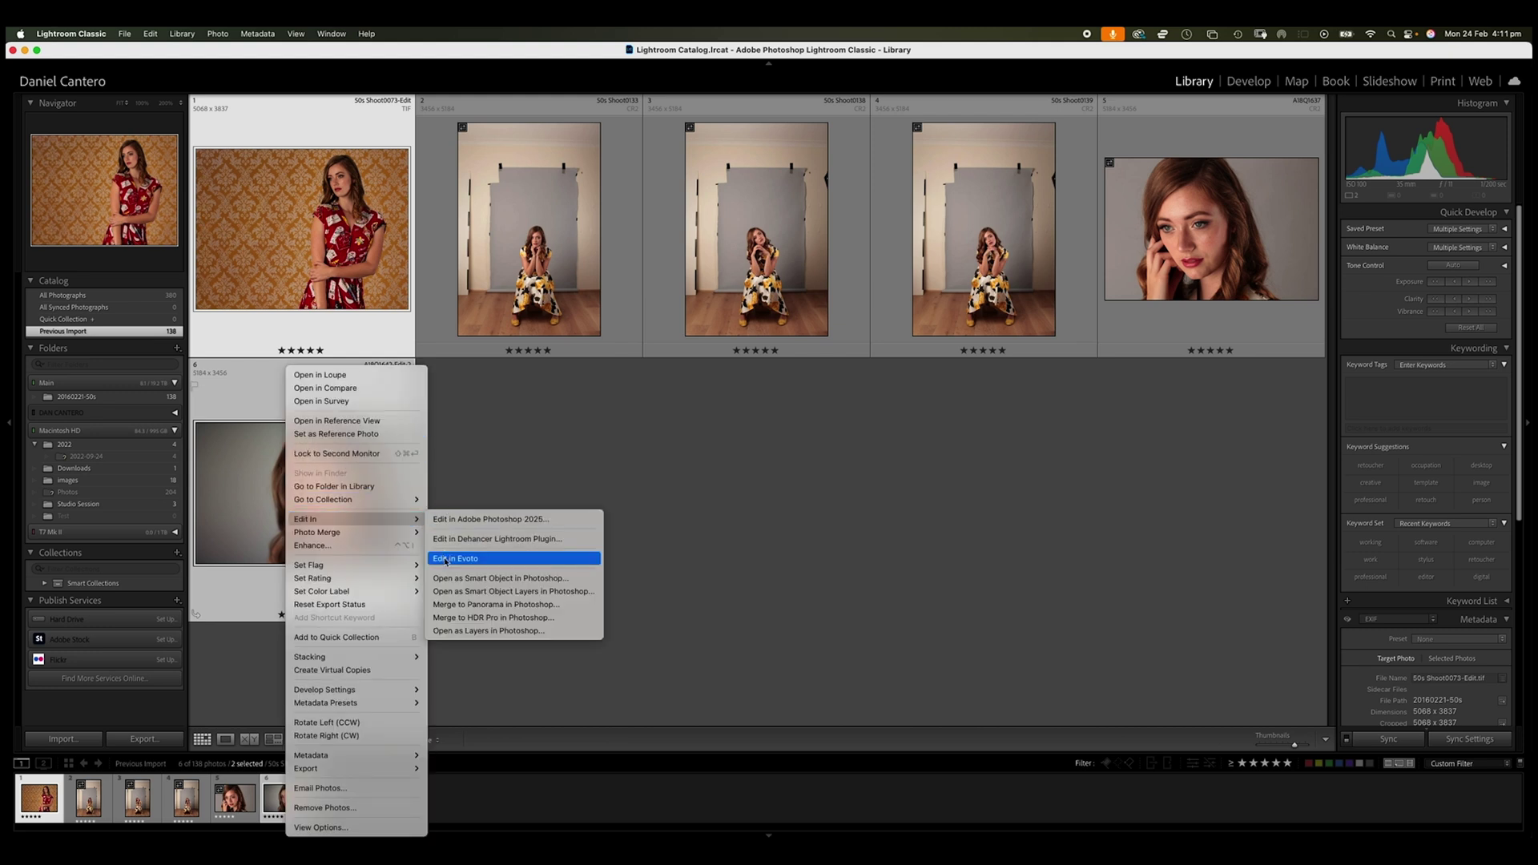
click(467, 637)
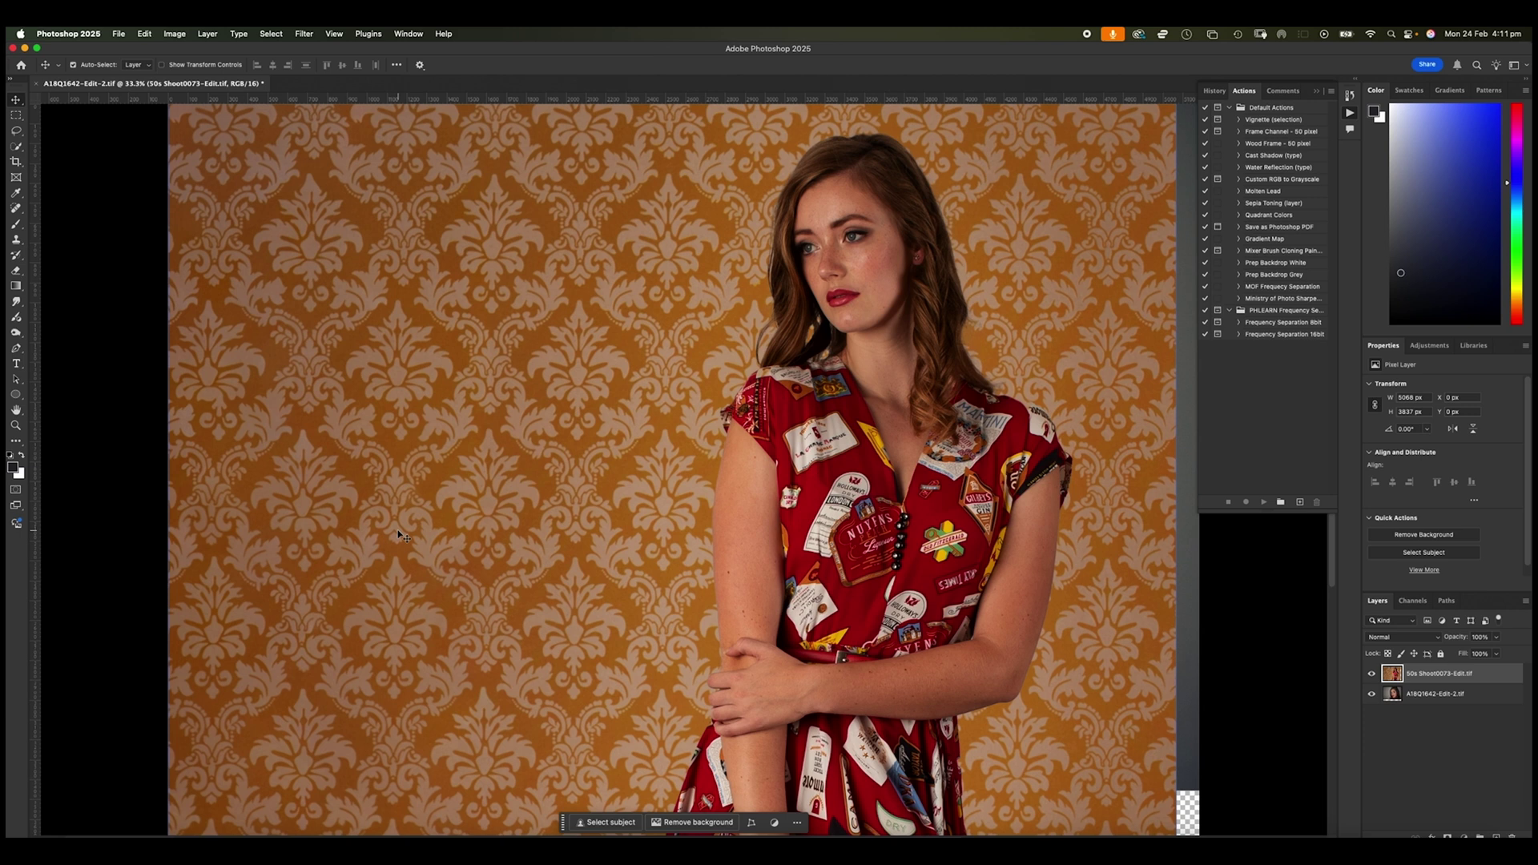
Step: Toggle the wallpaper portrait layer's visibility to compare it with the close-up portrait
click(1429, 694)
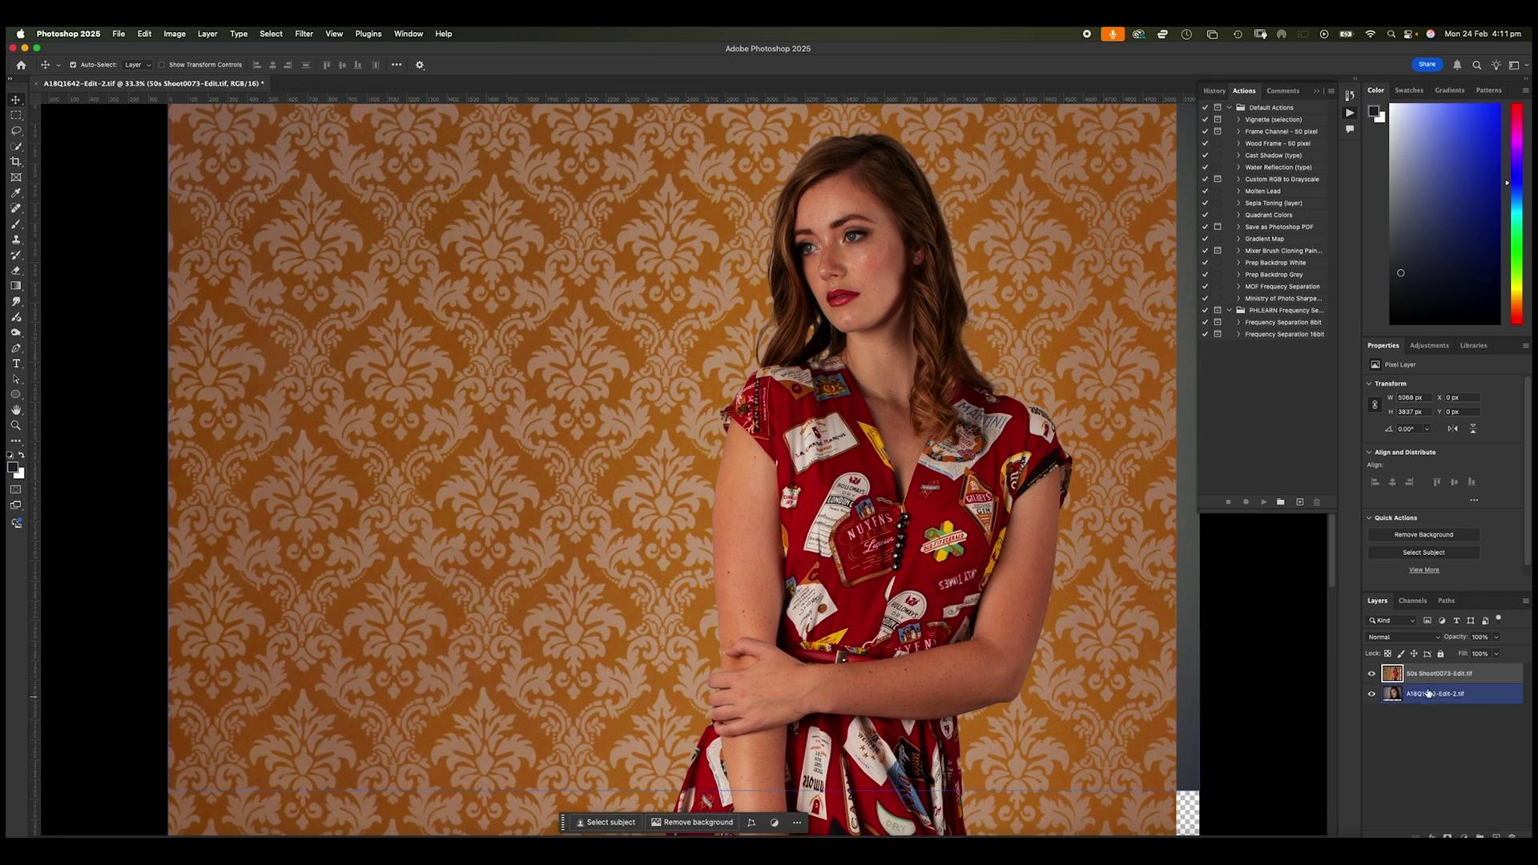
super+click(1430, 694)
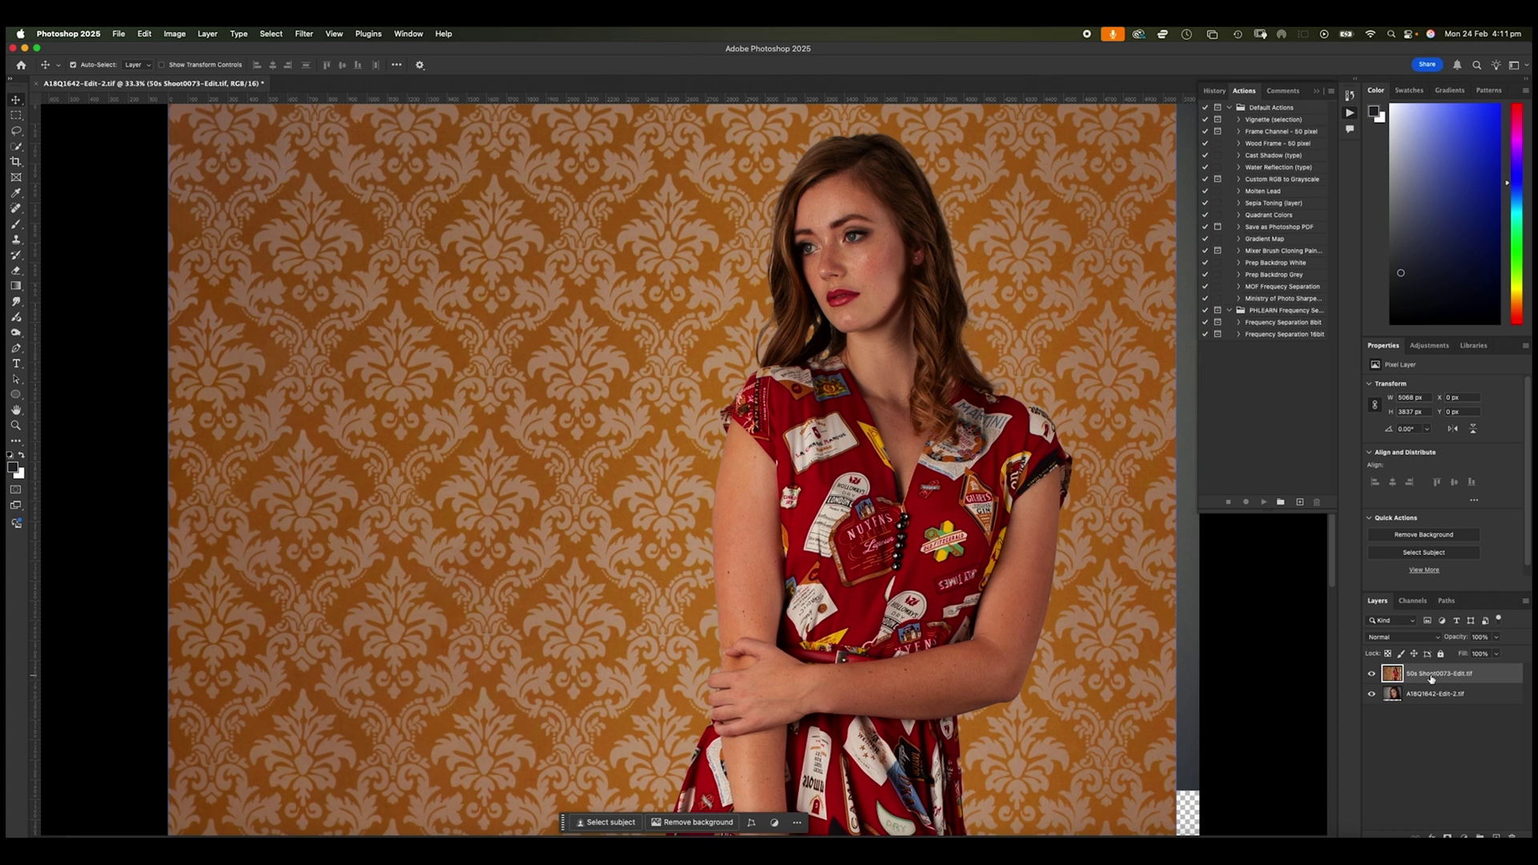
click(1372, 677)
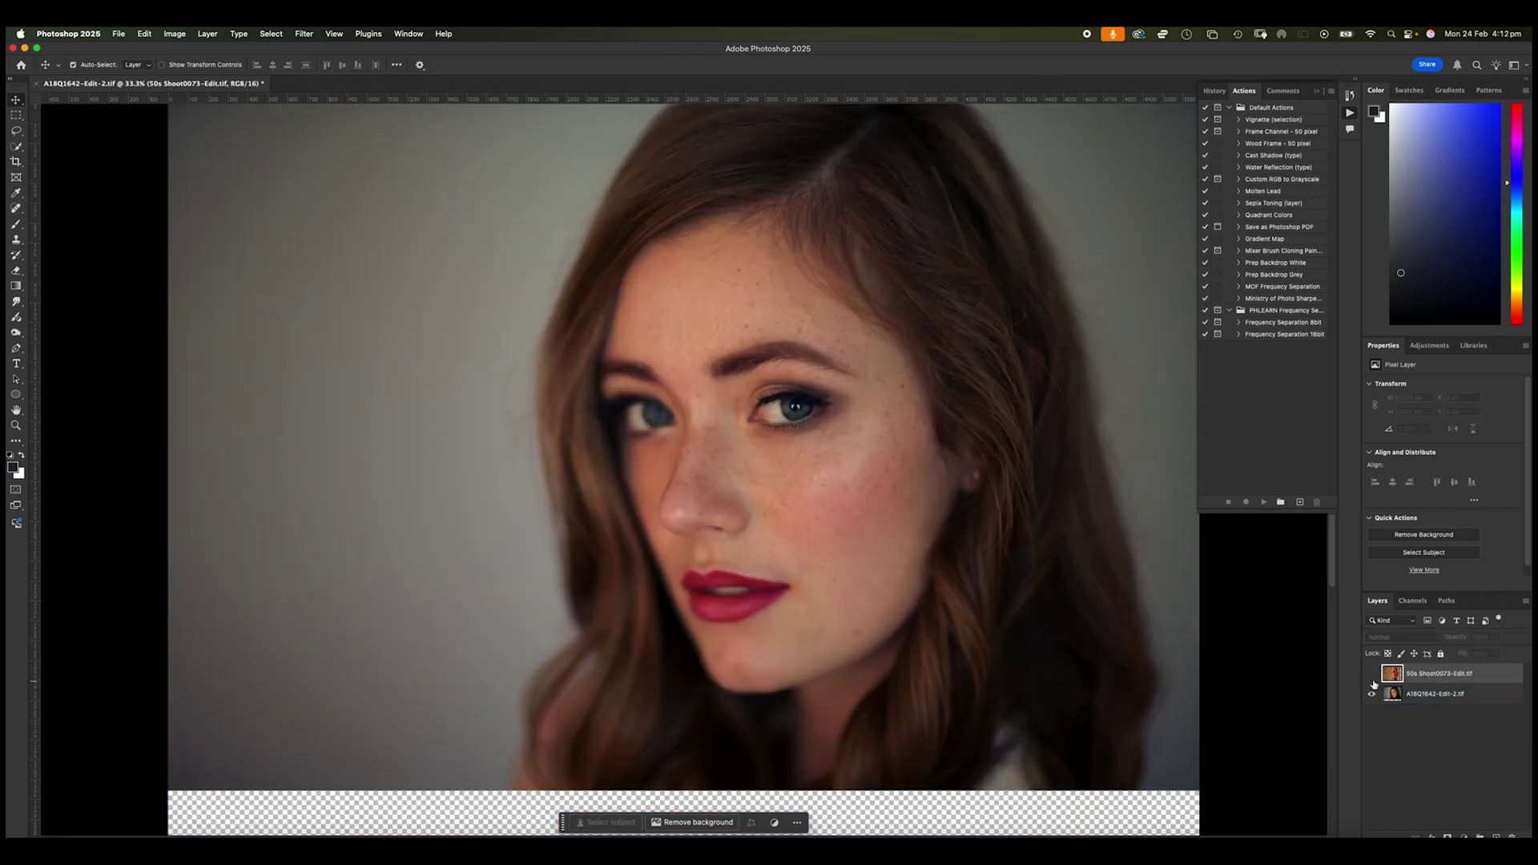
click(1373, 676)
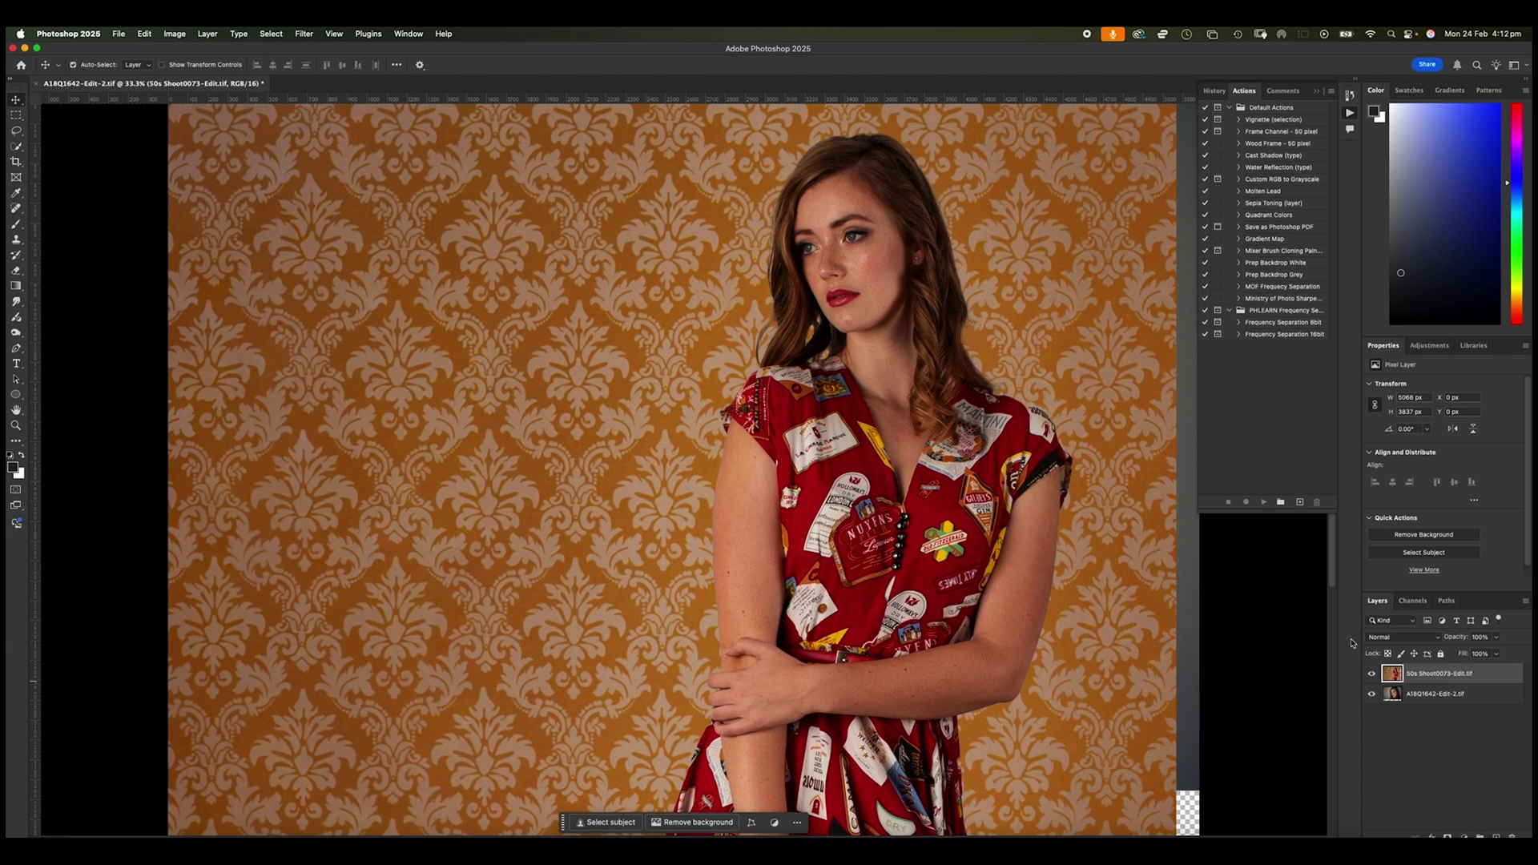
Step: Zoom in on the eyes and leave the wallpaper portrait layer hidden
scroll(833, 242, up, 5)
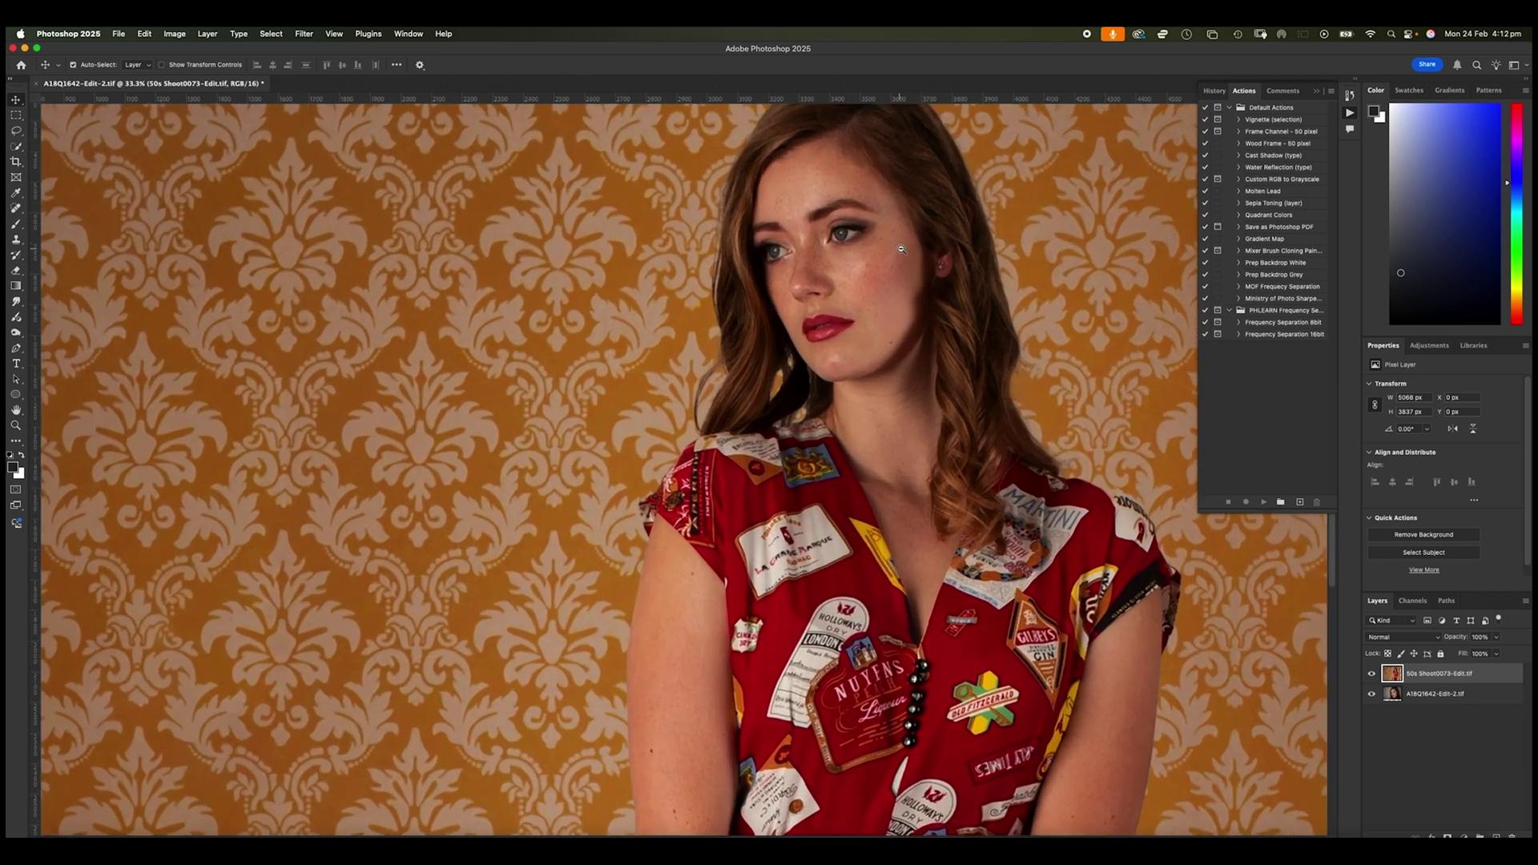
scroll(896, 373, up, 2)
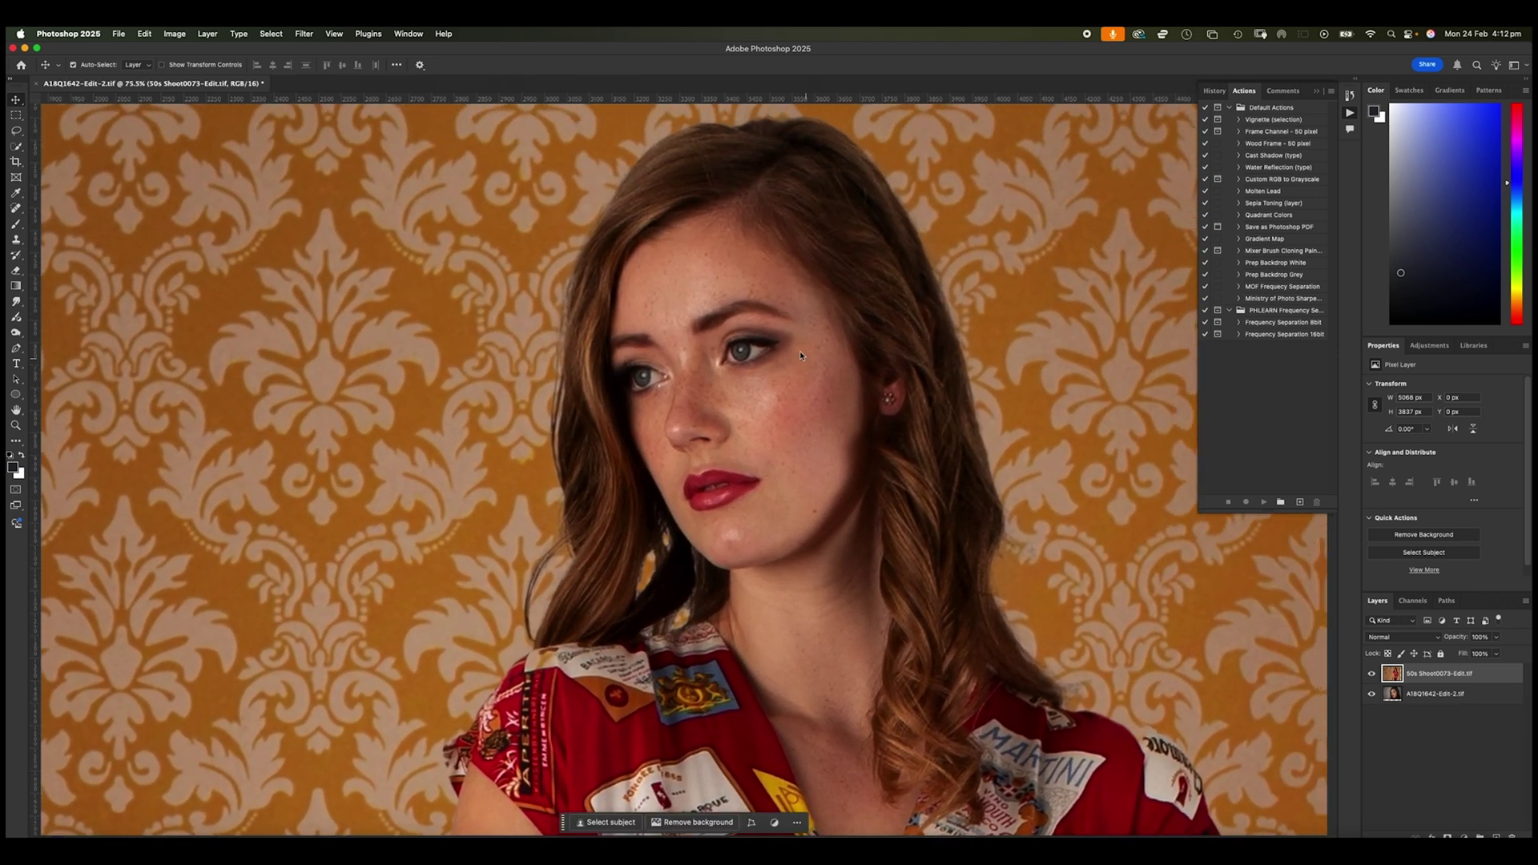
click(1372, 675)
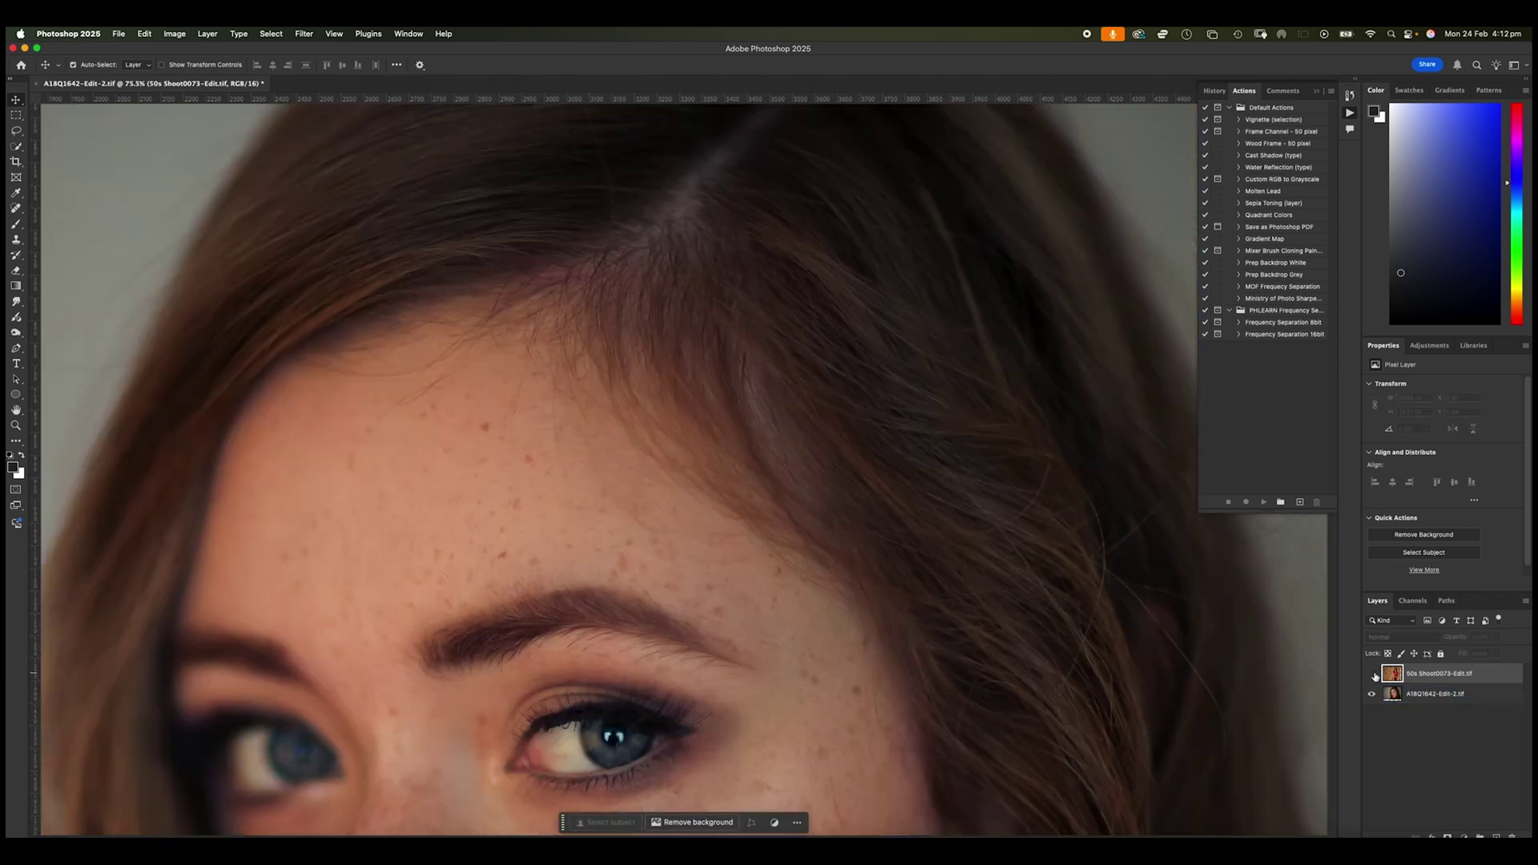
click(1068, 576)
scroll(731, 343, down, 6)
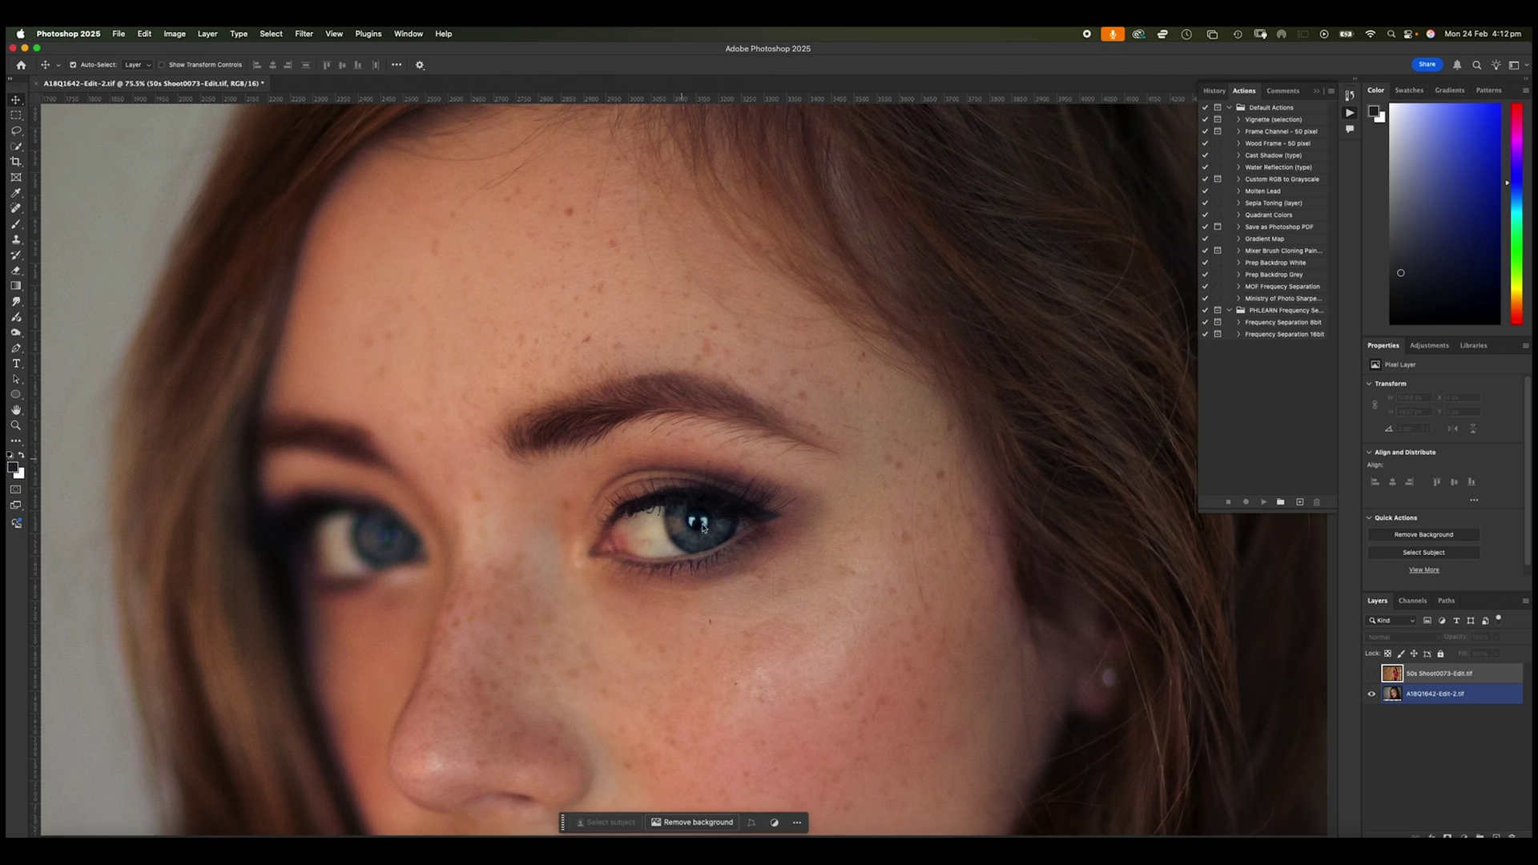
scroll(745, 468, up, 4)
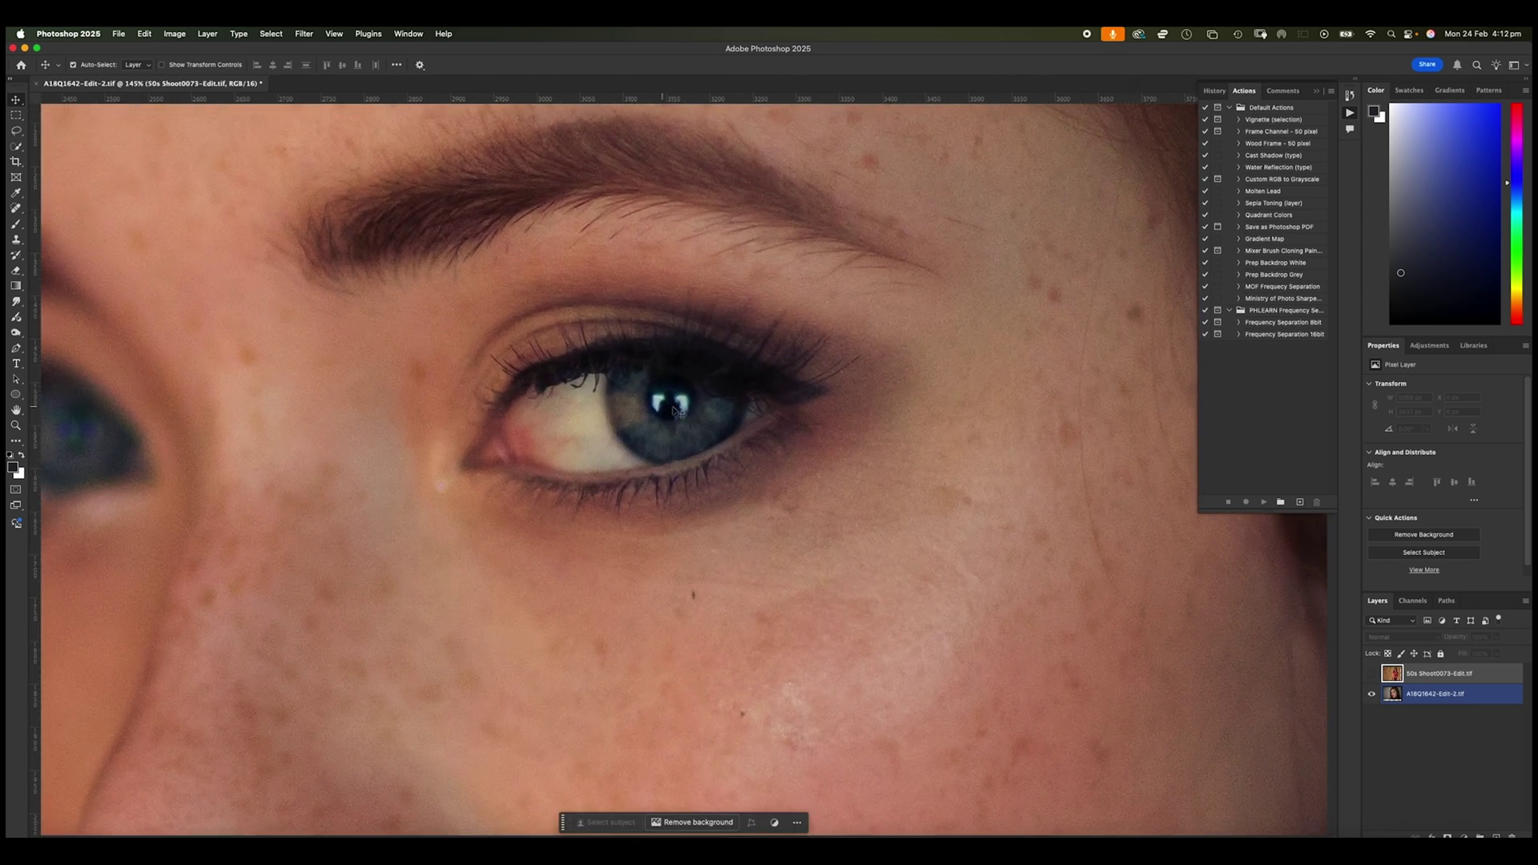
scroll(717, 441, down, 6)
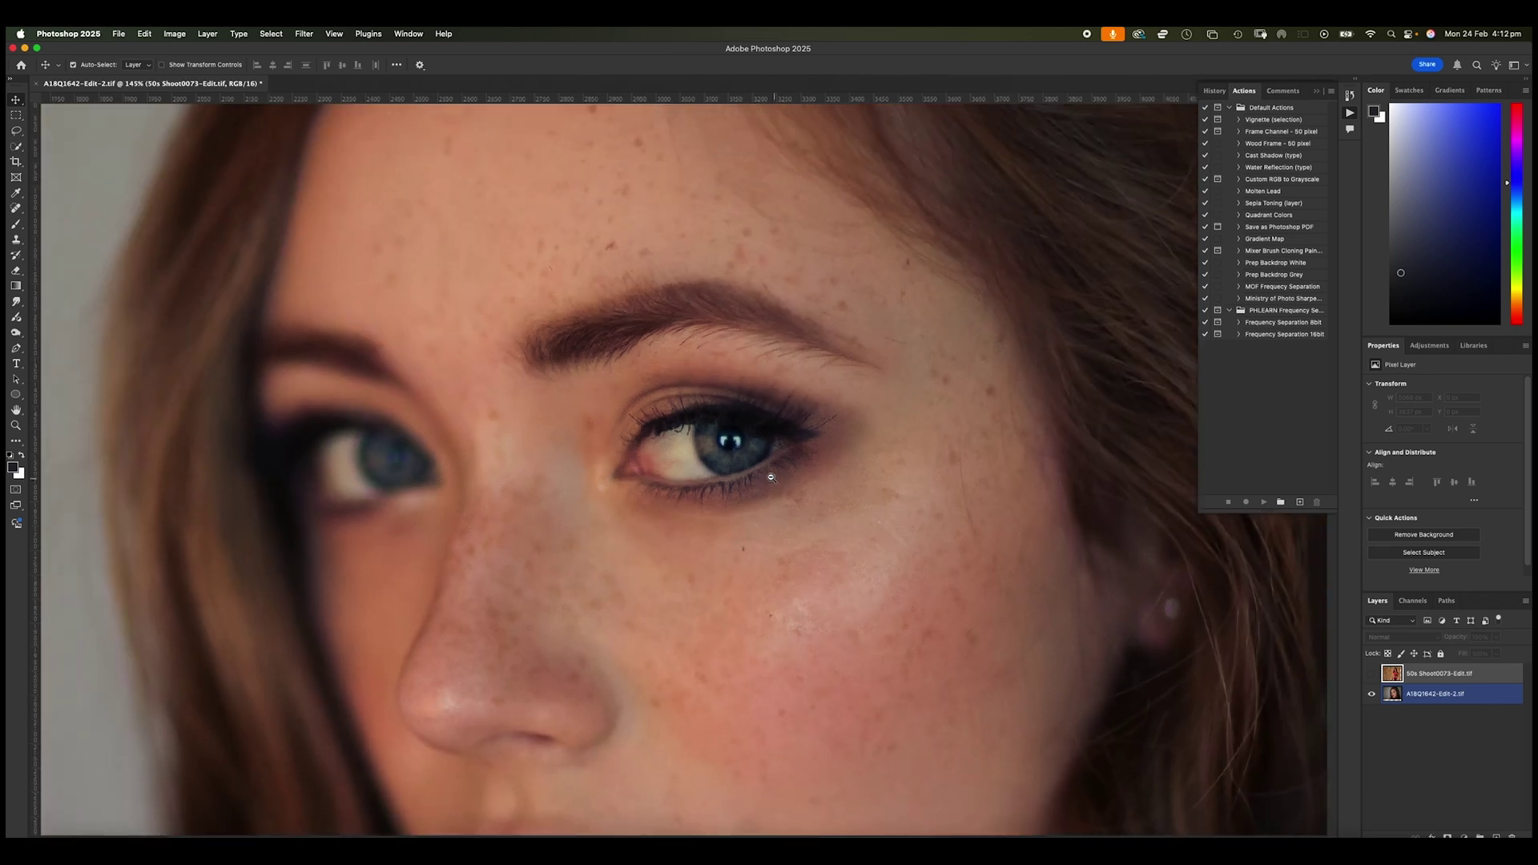
scroll(729, 465, down, 3)
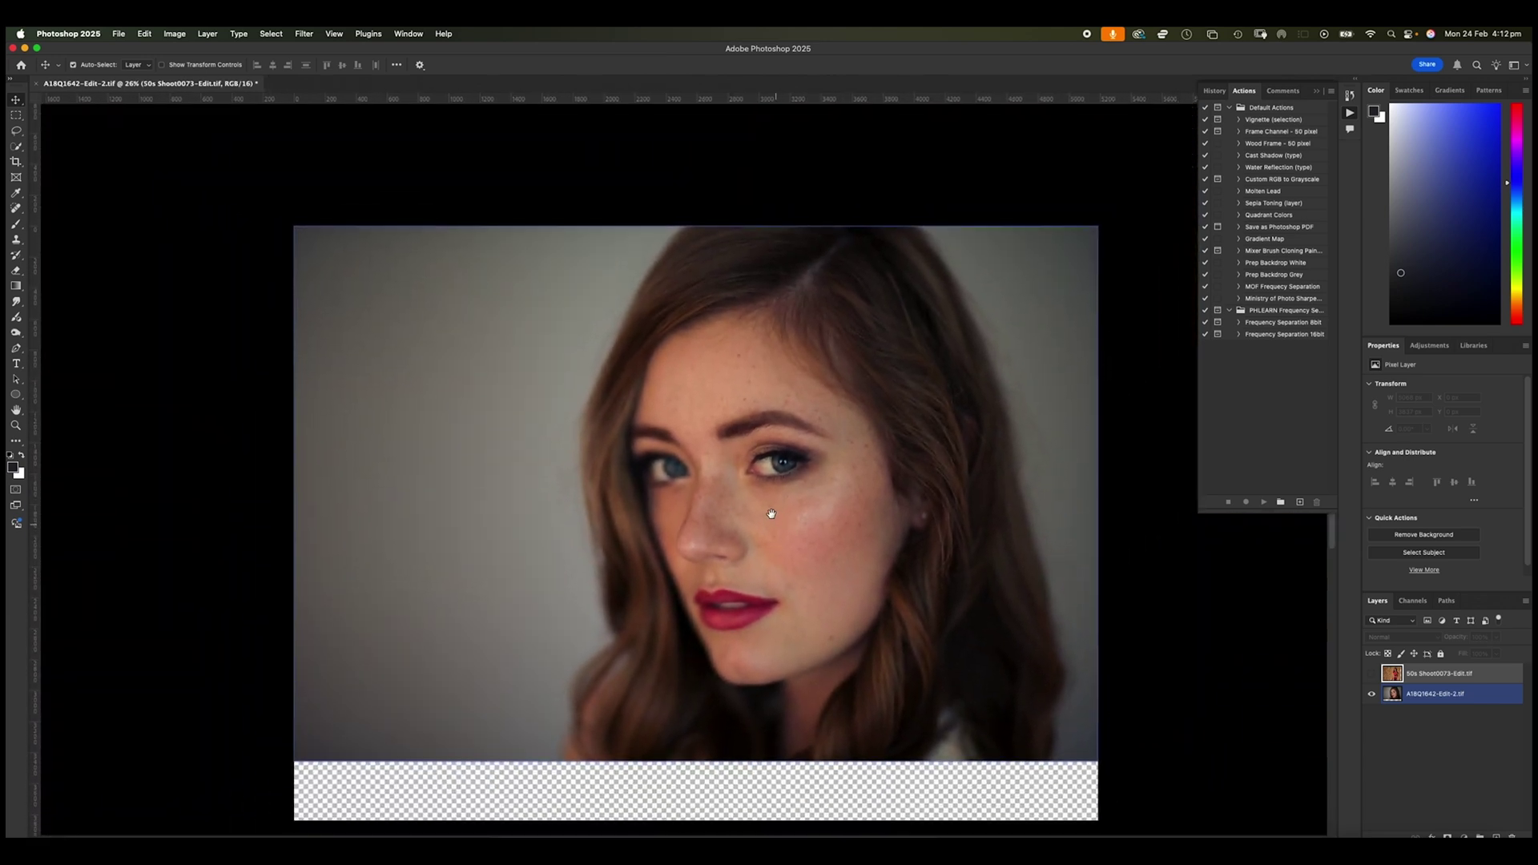
Step: Show the wallpaper portrait and scale it to about 12.5% (633 x 479 px) top-left
click(1372, 674)
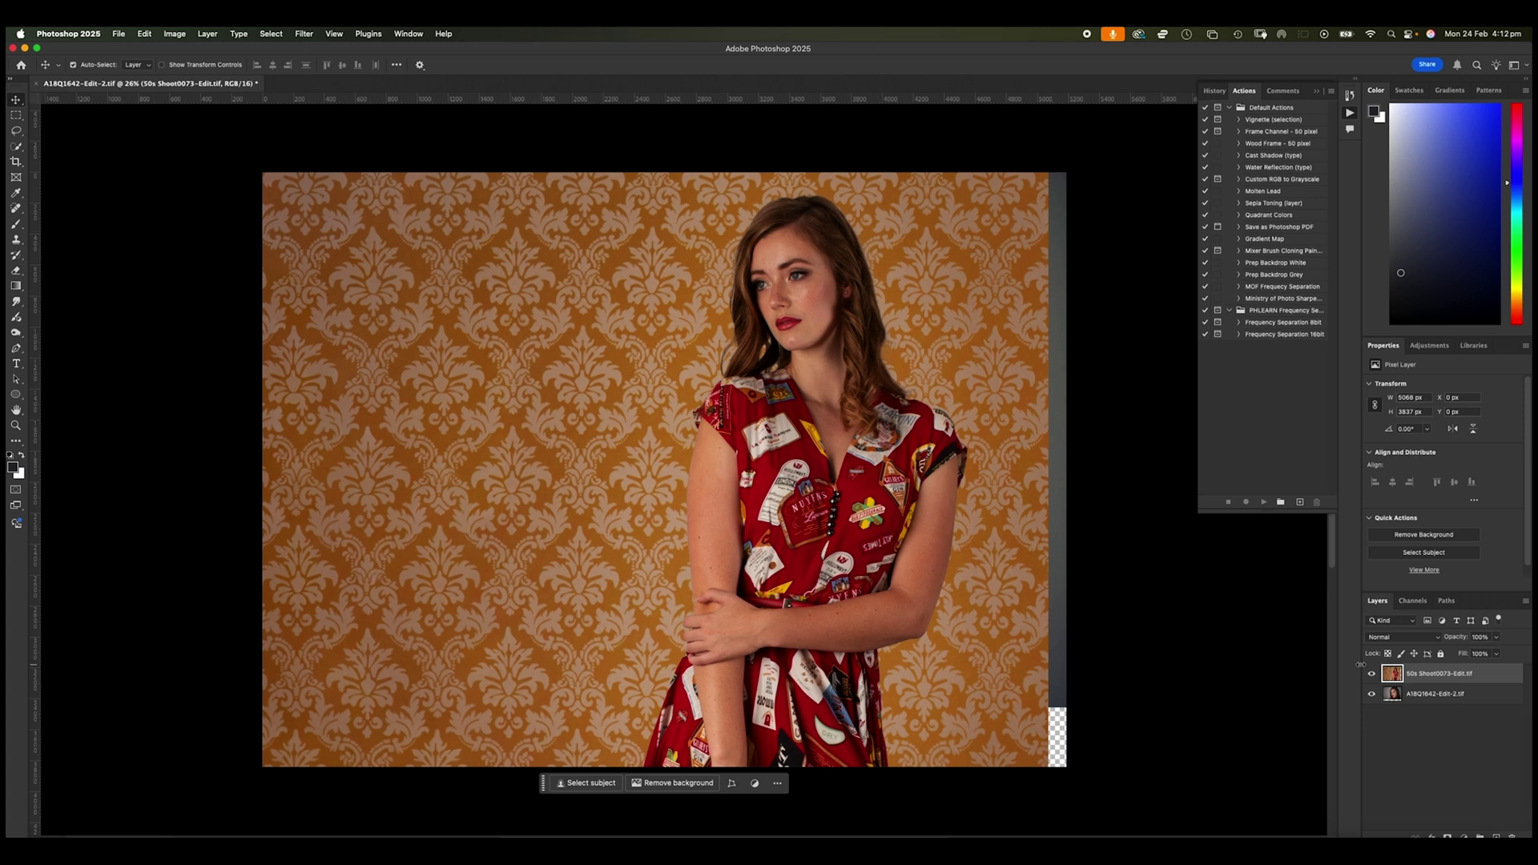
key(super+t)
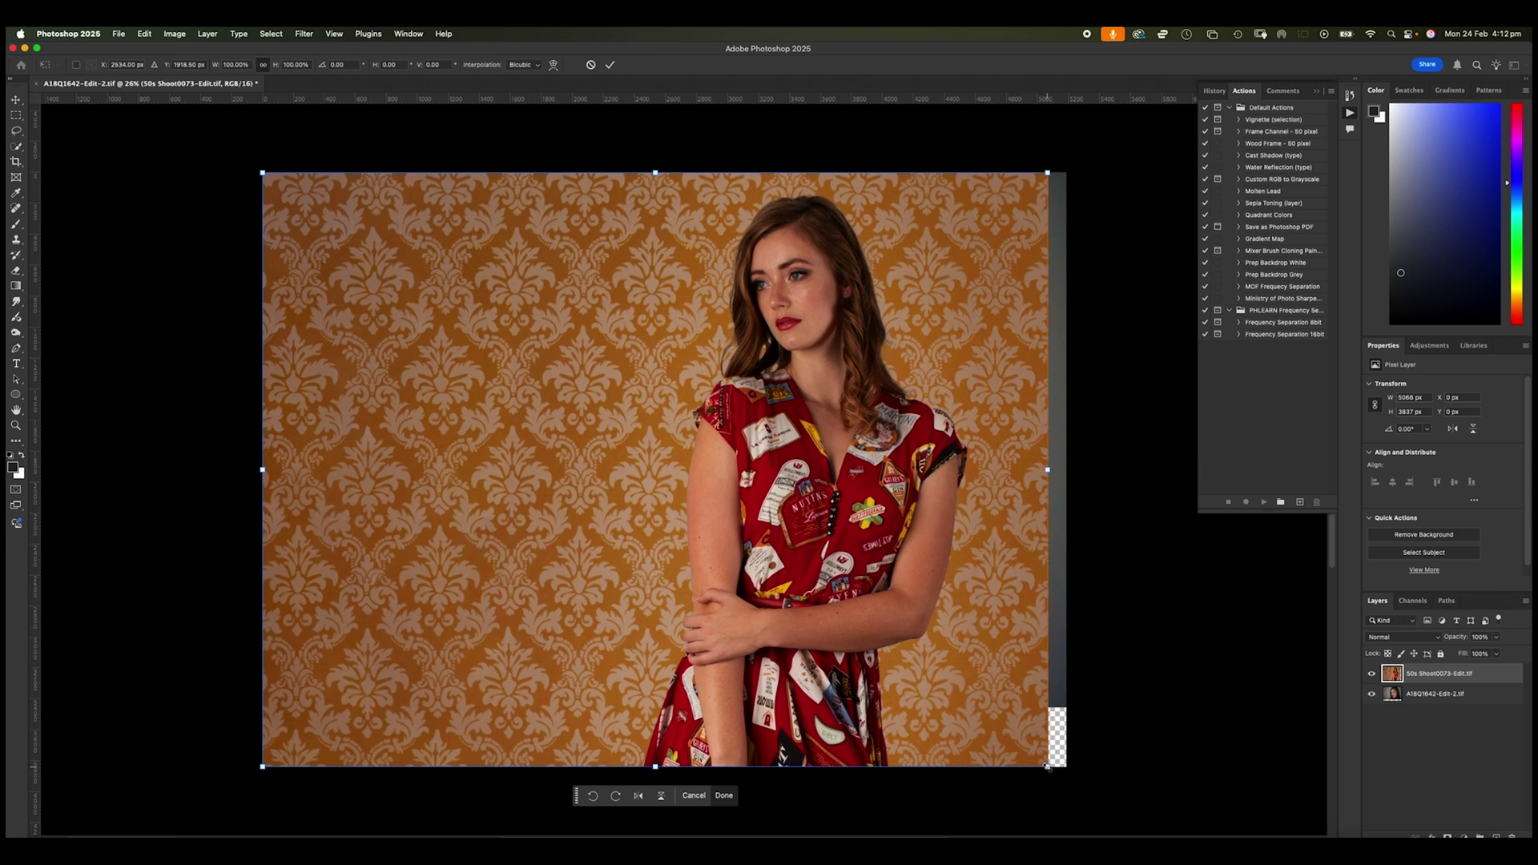
drag(1047, 767, 307, 312)
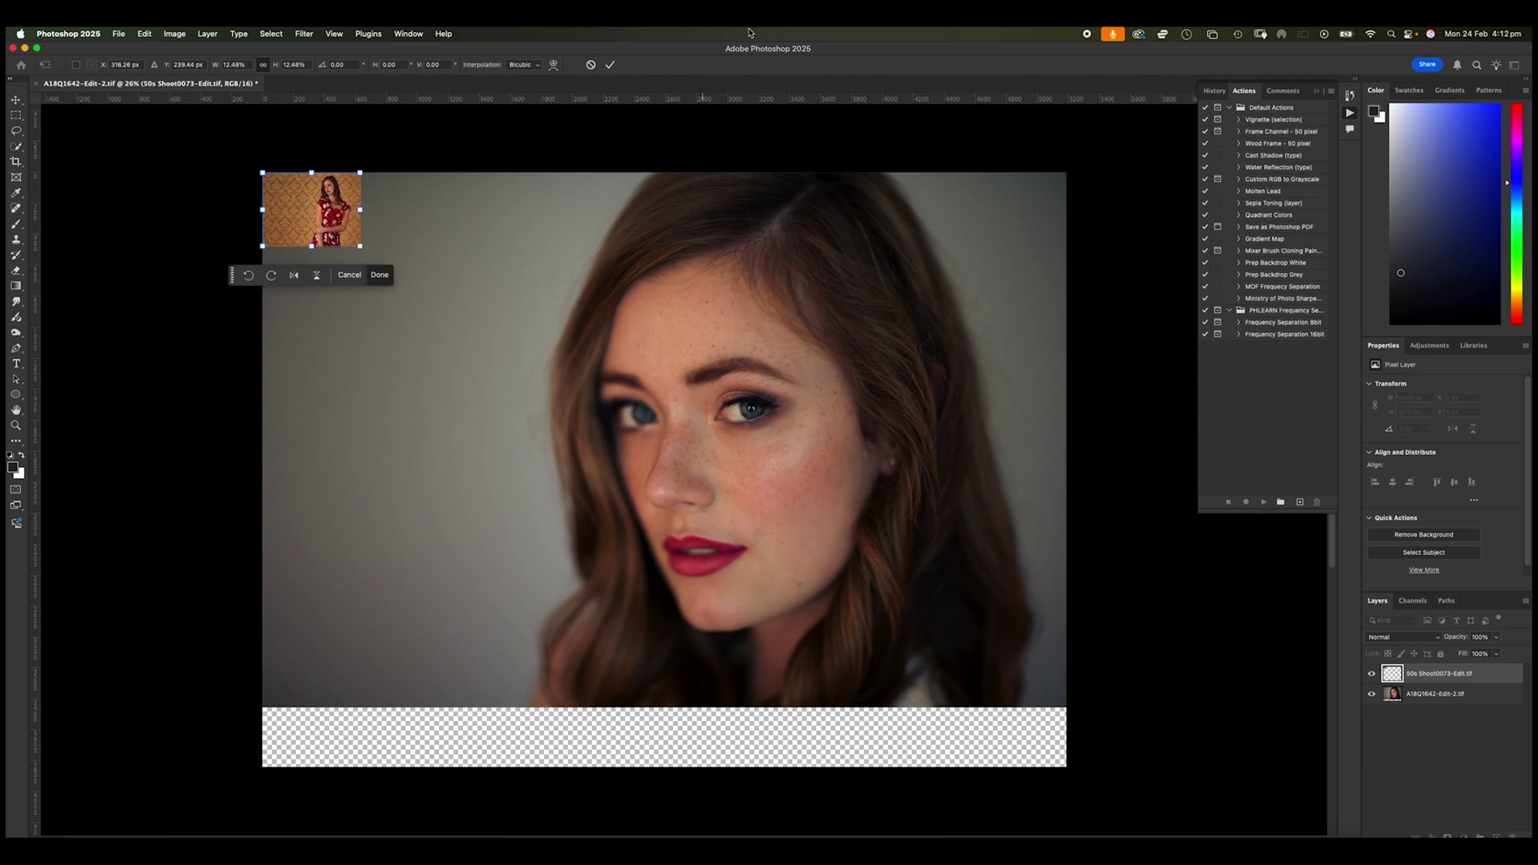
click(611, 66)
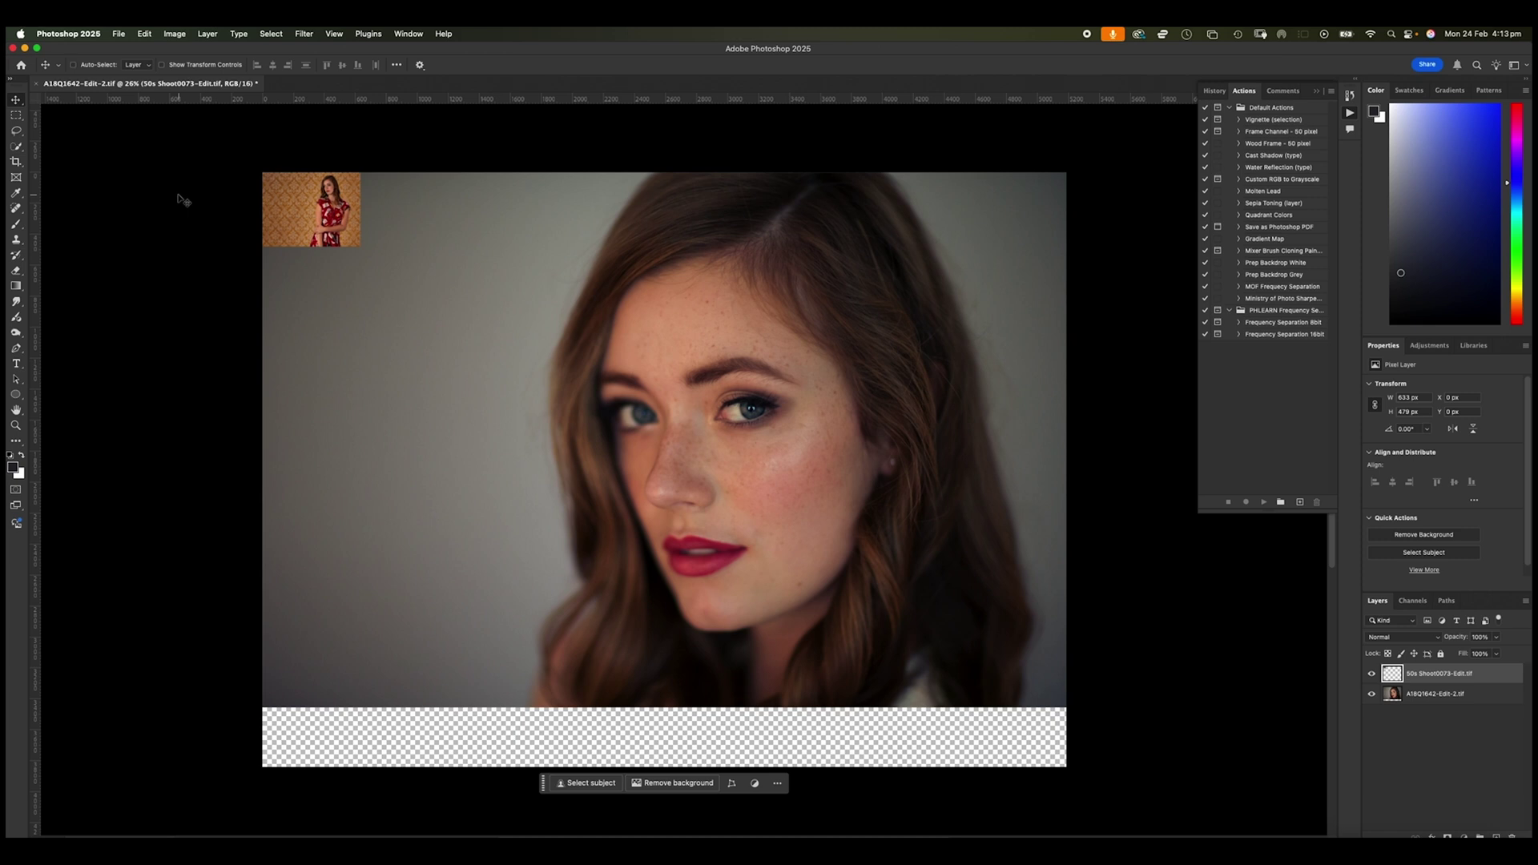
Step: Scale the wallpaper thumbnail back up to fill the canvas at 5717 x 3872 px
key(super+t)
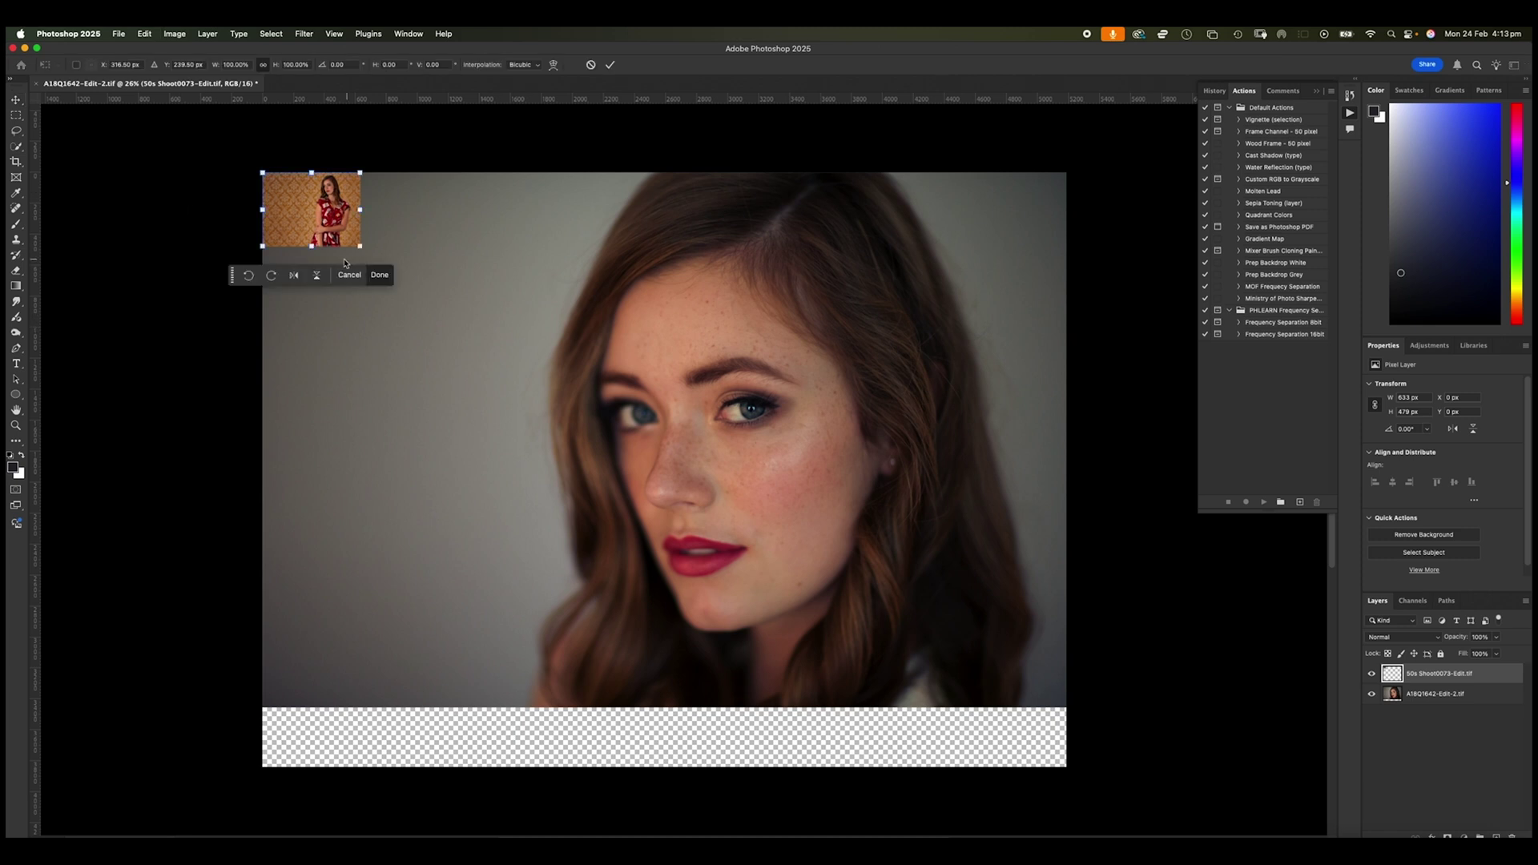
drag(361, 246, 1096, 710)
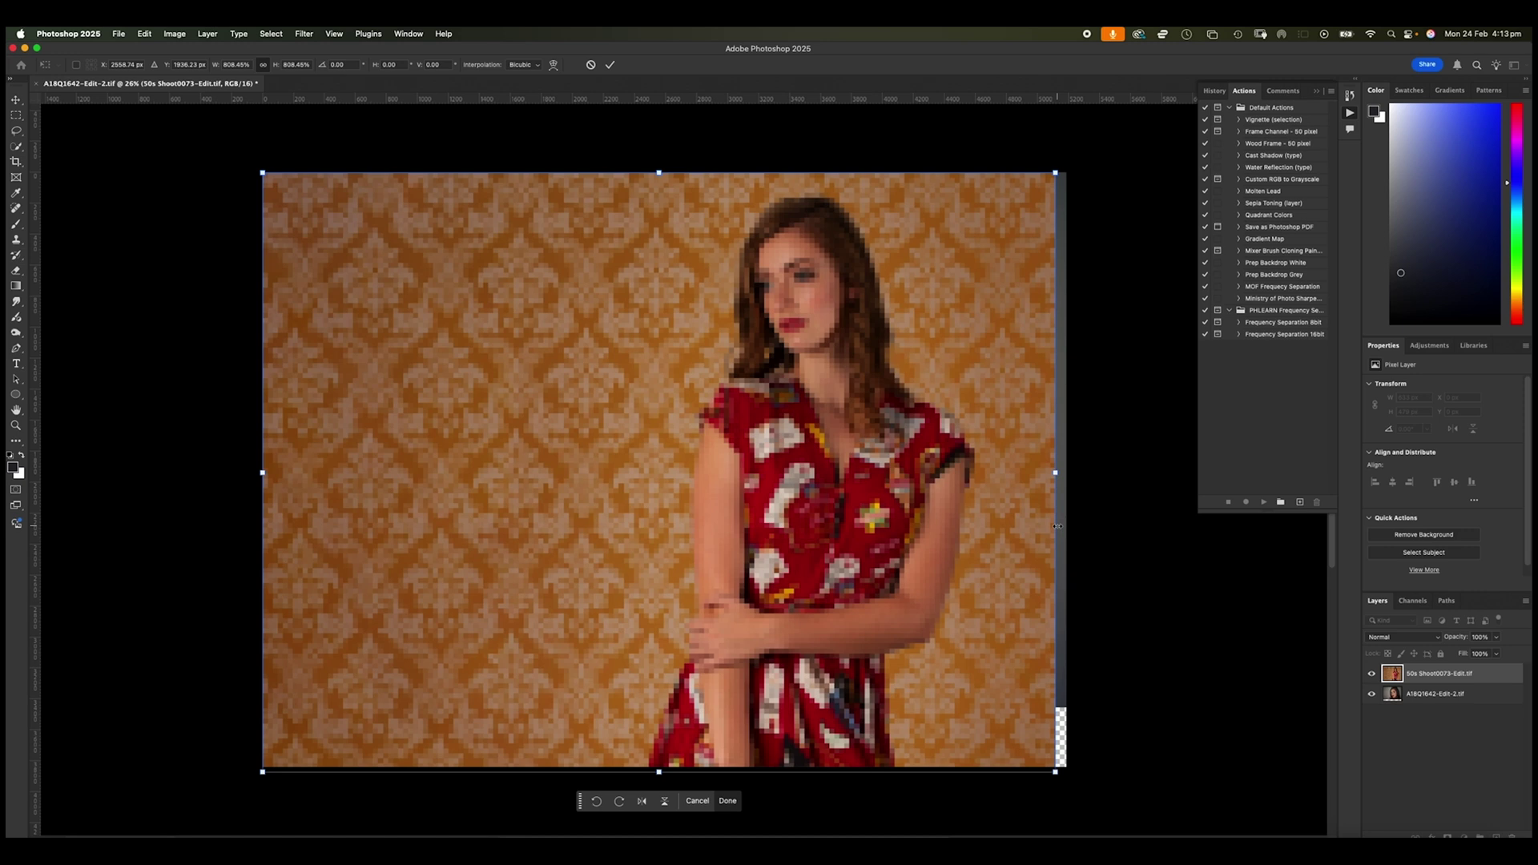
click(608, 65)
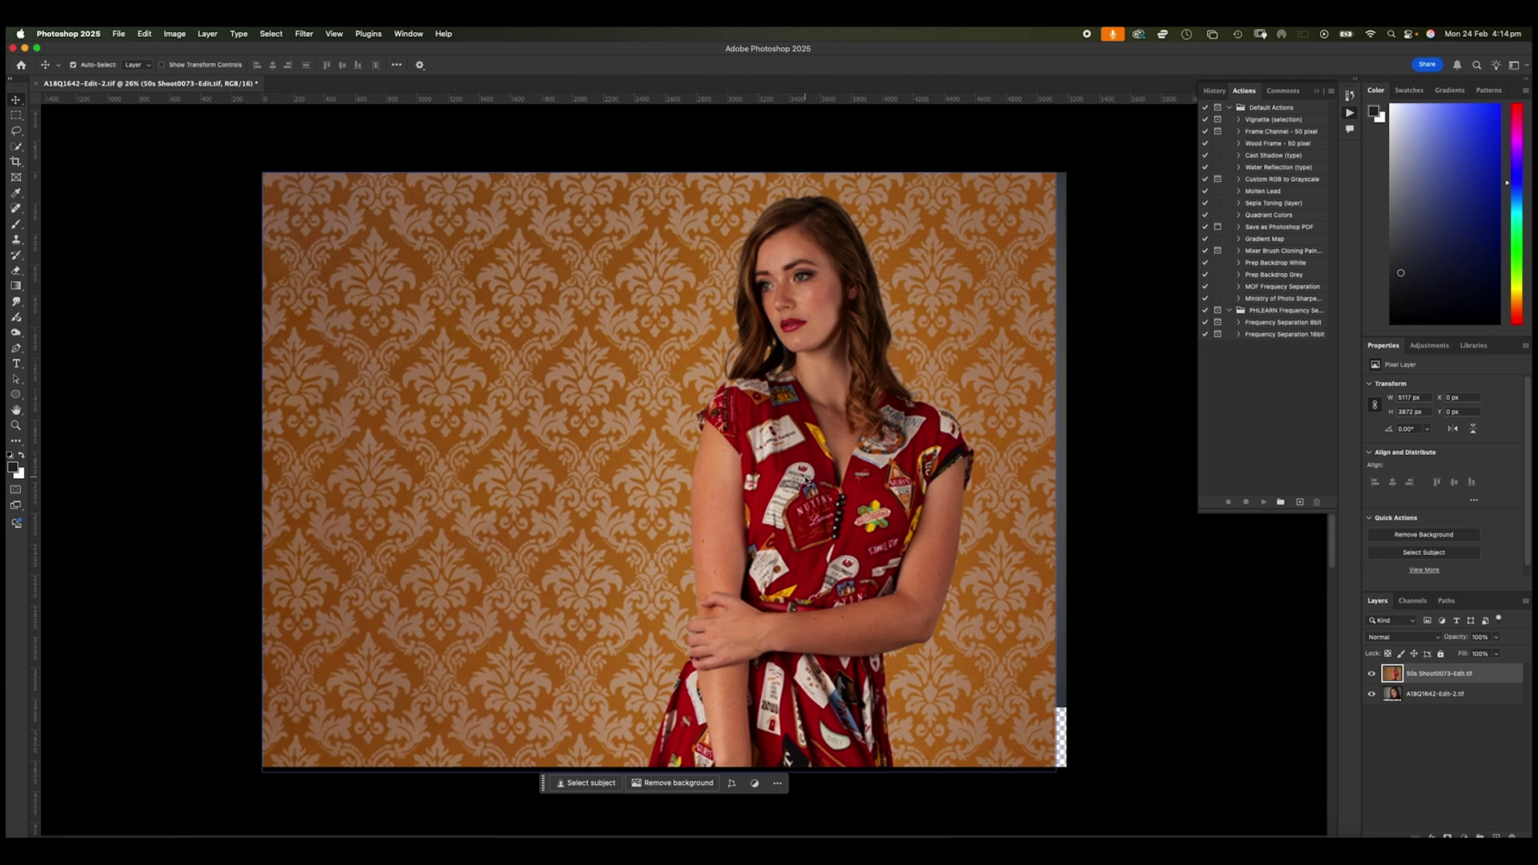
Step: Zoom out and hide the top wallpaper portrait layer to reveal the close-up beneath
scroll(1002, 307, up, 5)
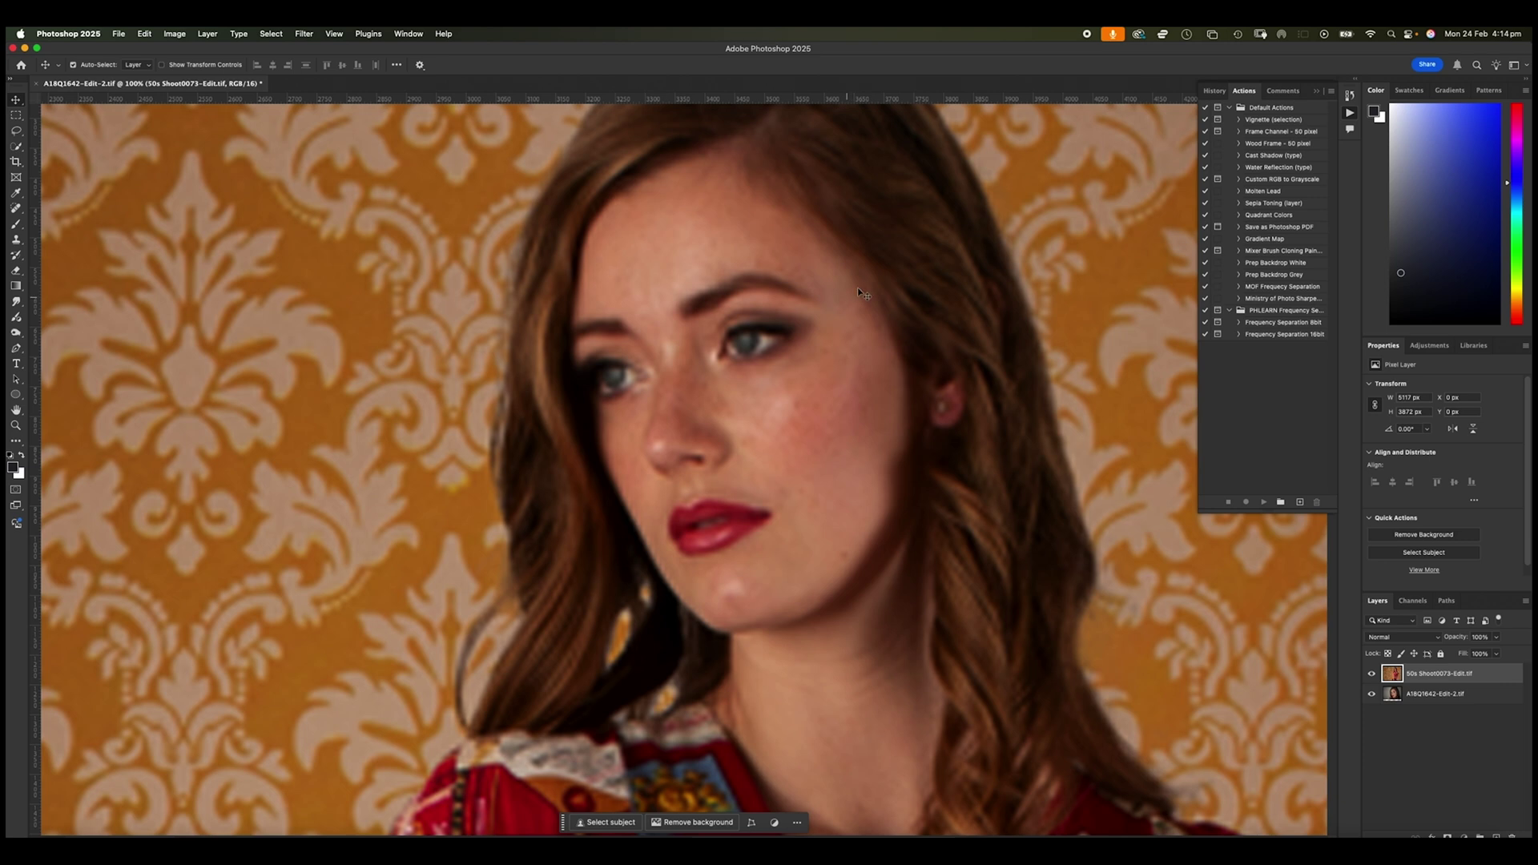
scroll(746, 403, down, 5)
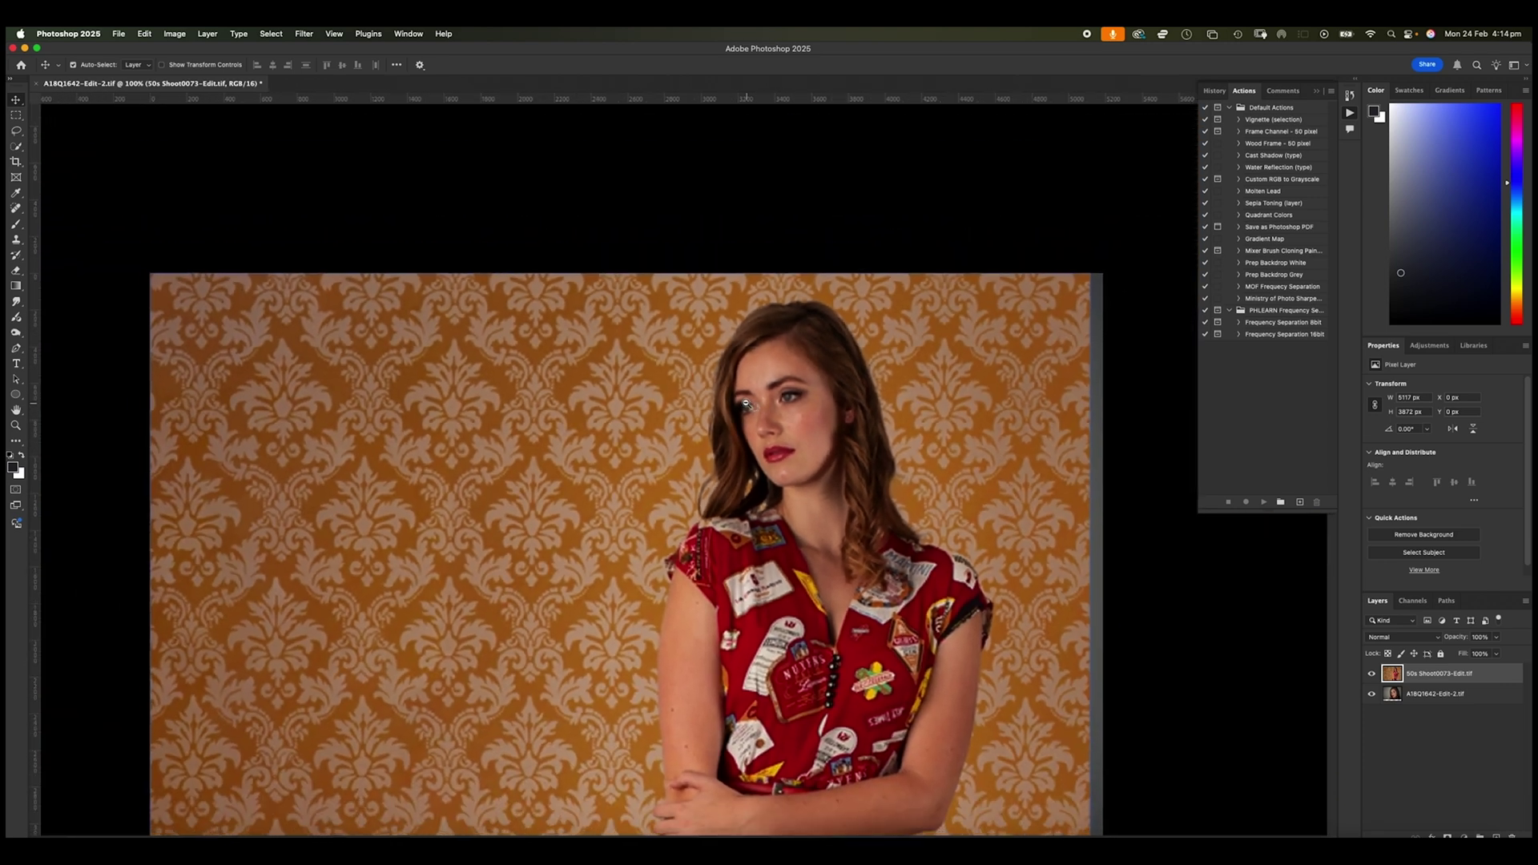
scroll(746, 404, down, 5)
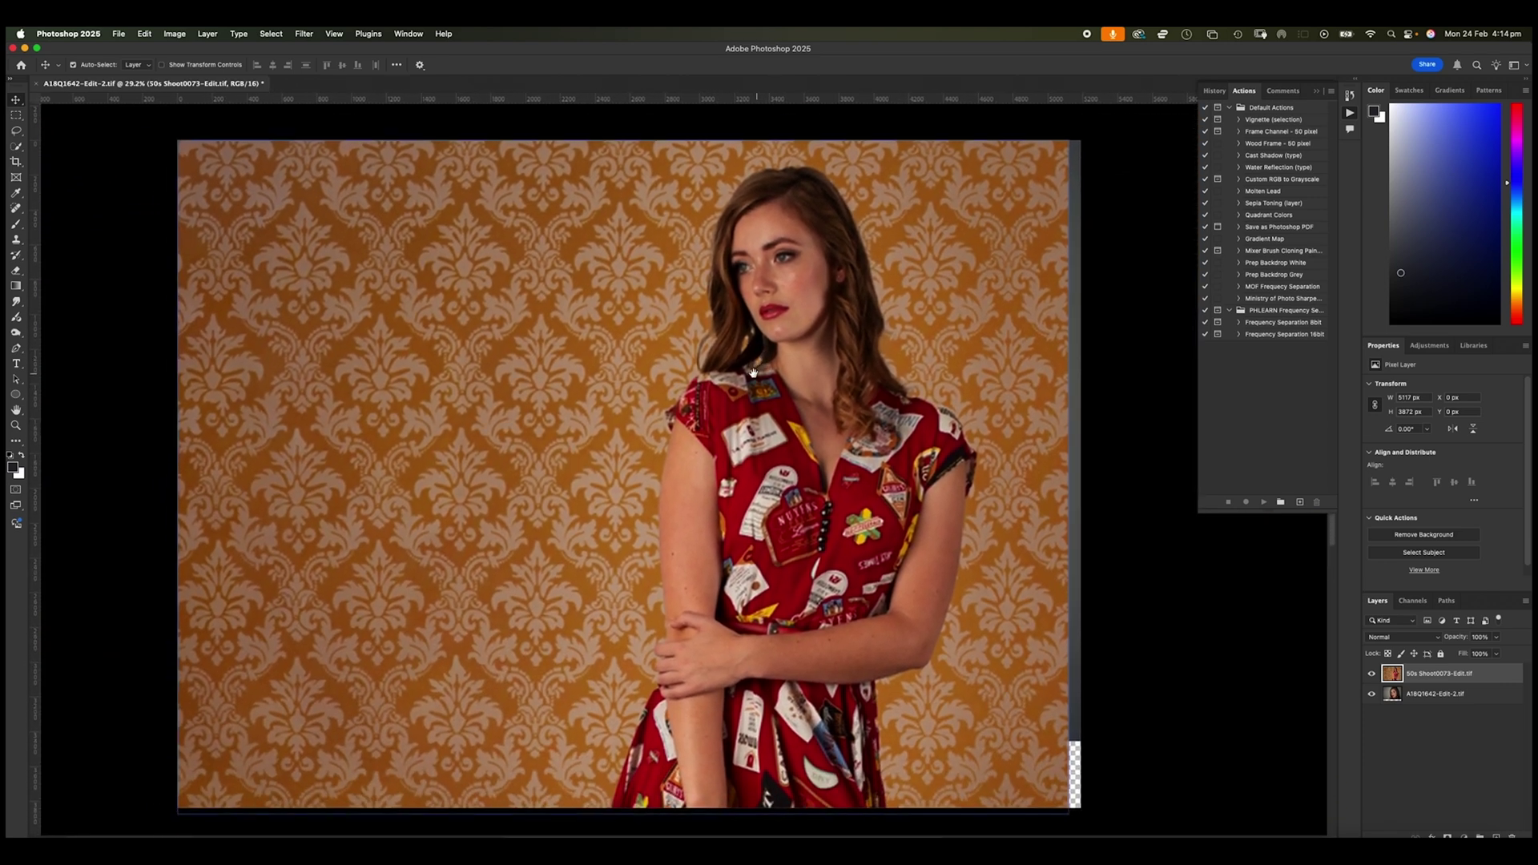
scroll(753, 371, right, 1)
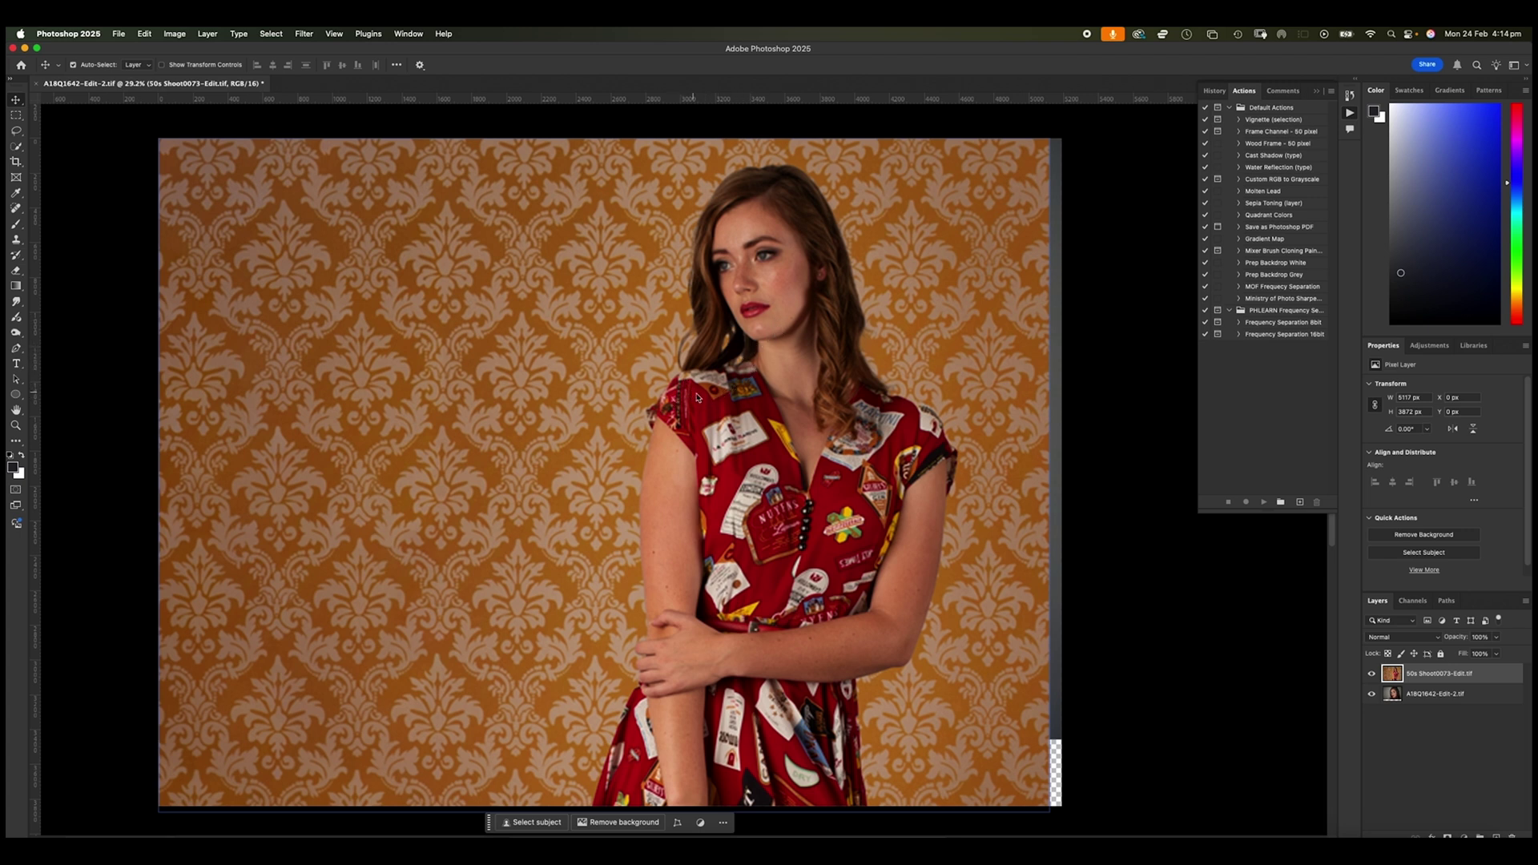
scroll(705, 398, down, 3)
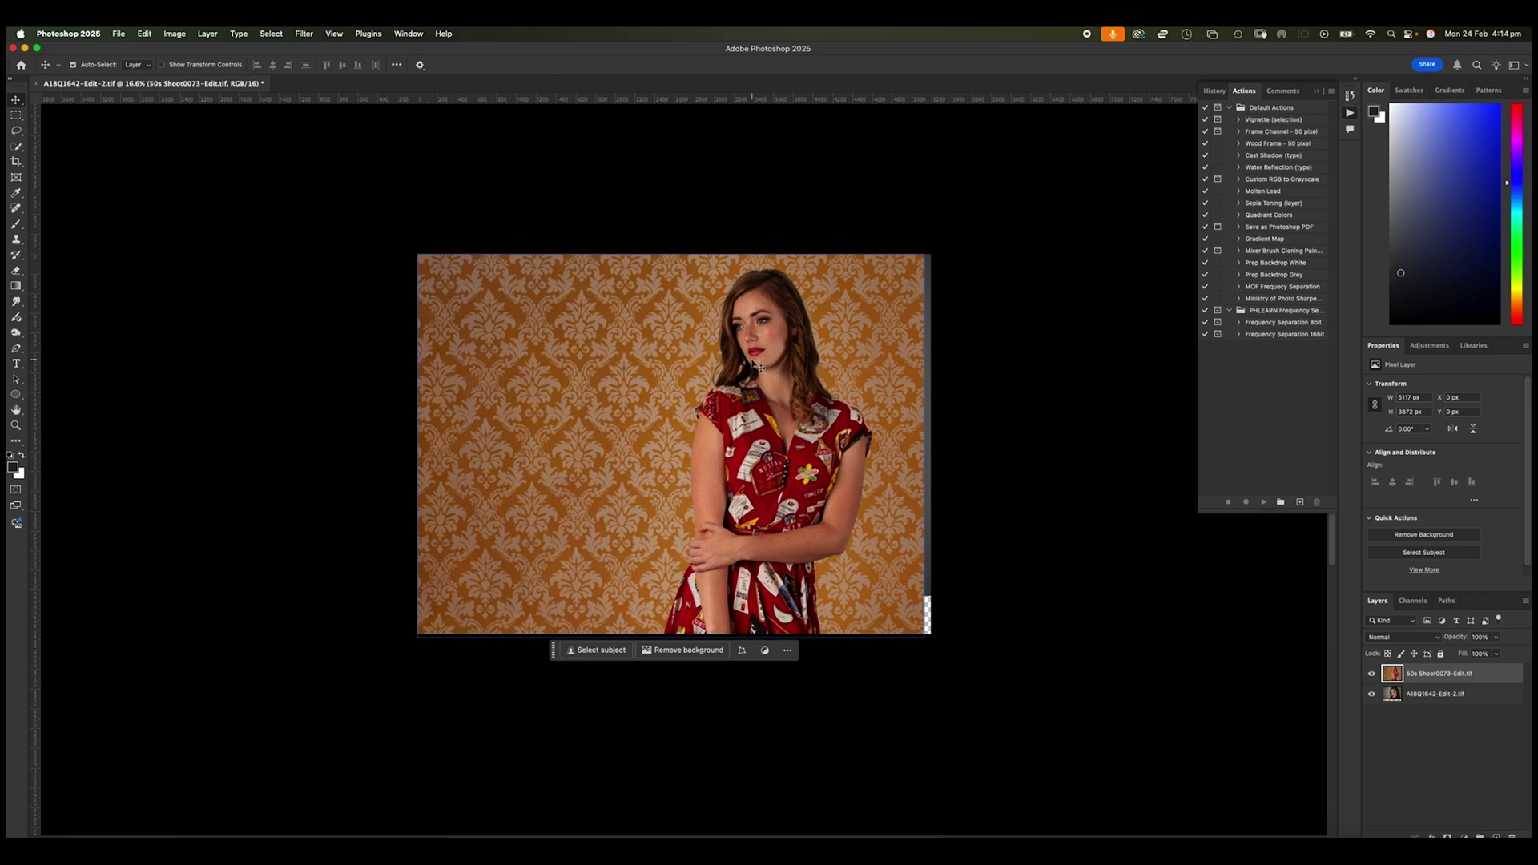
click(1373, 676)
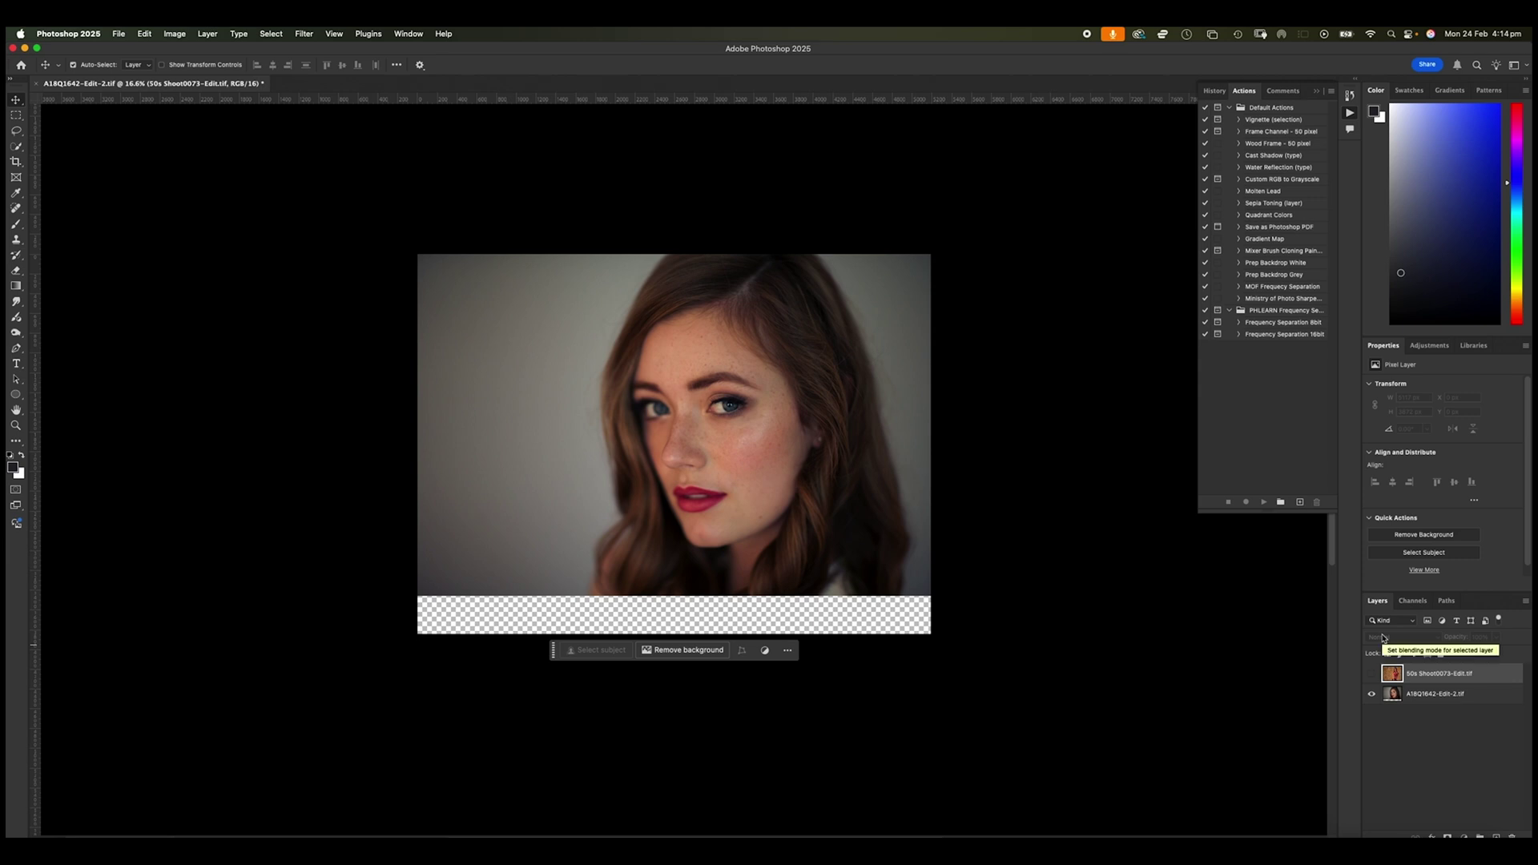
Step: Convert the bottom close-up portrait layer (5184 x 3456 px) to an embedded Smart Object
click(1443, 695)
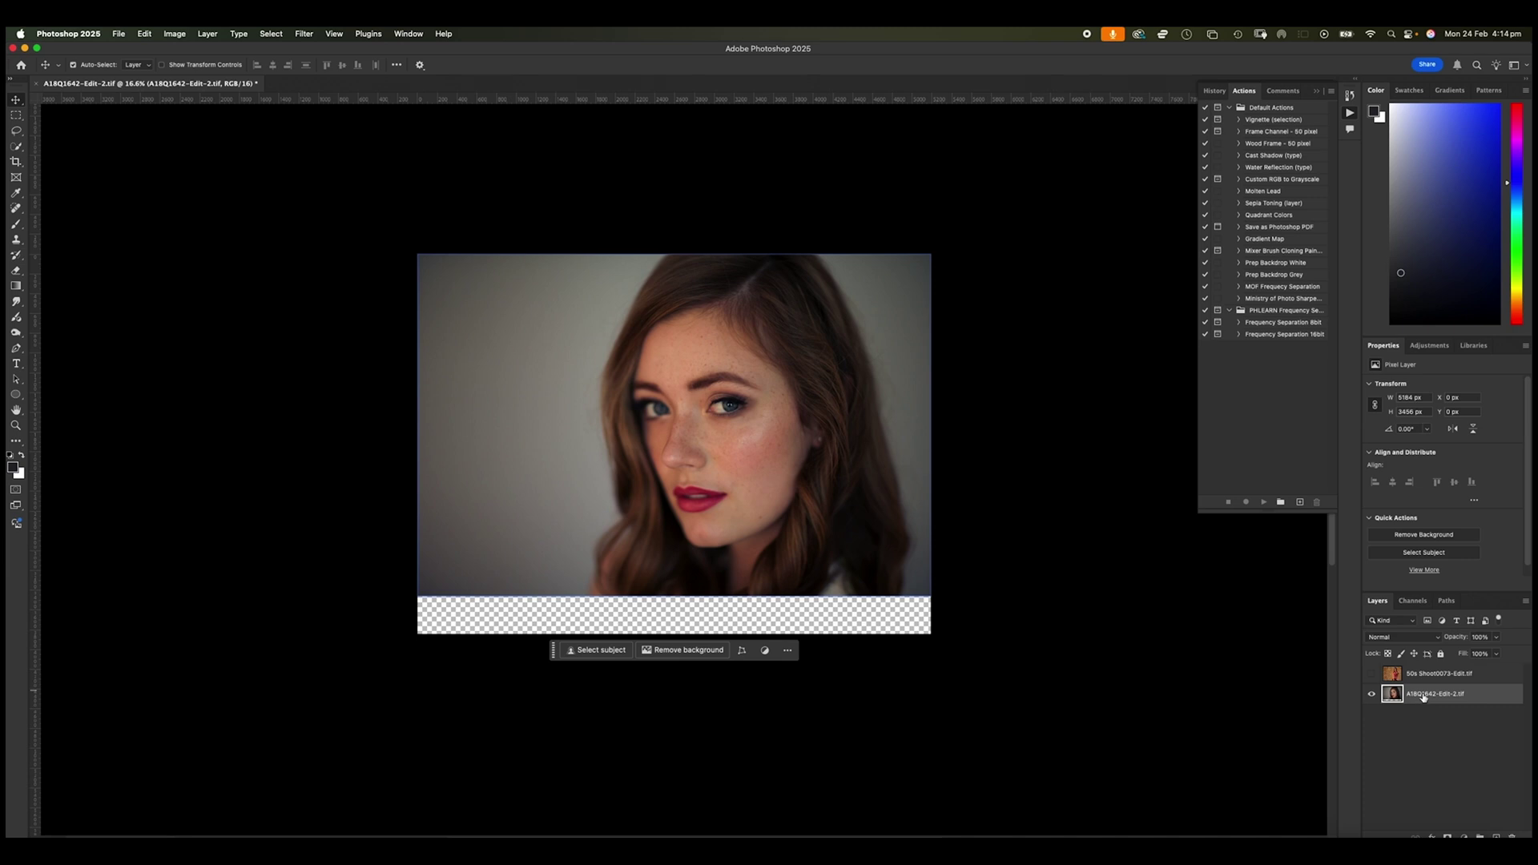
right_click(1431, 696)
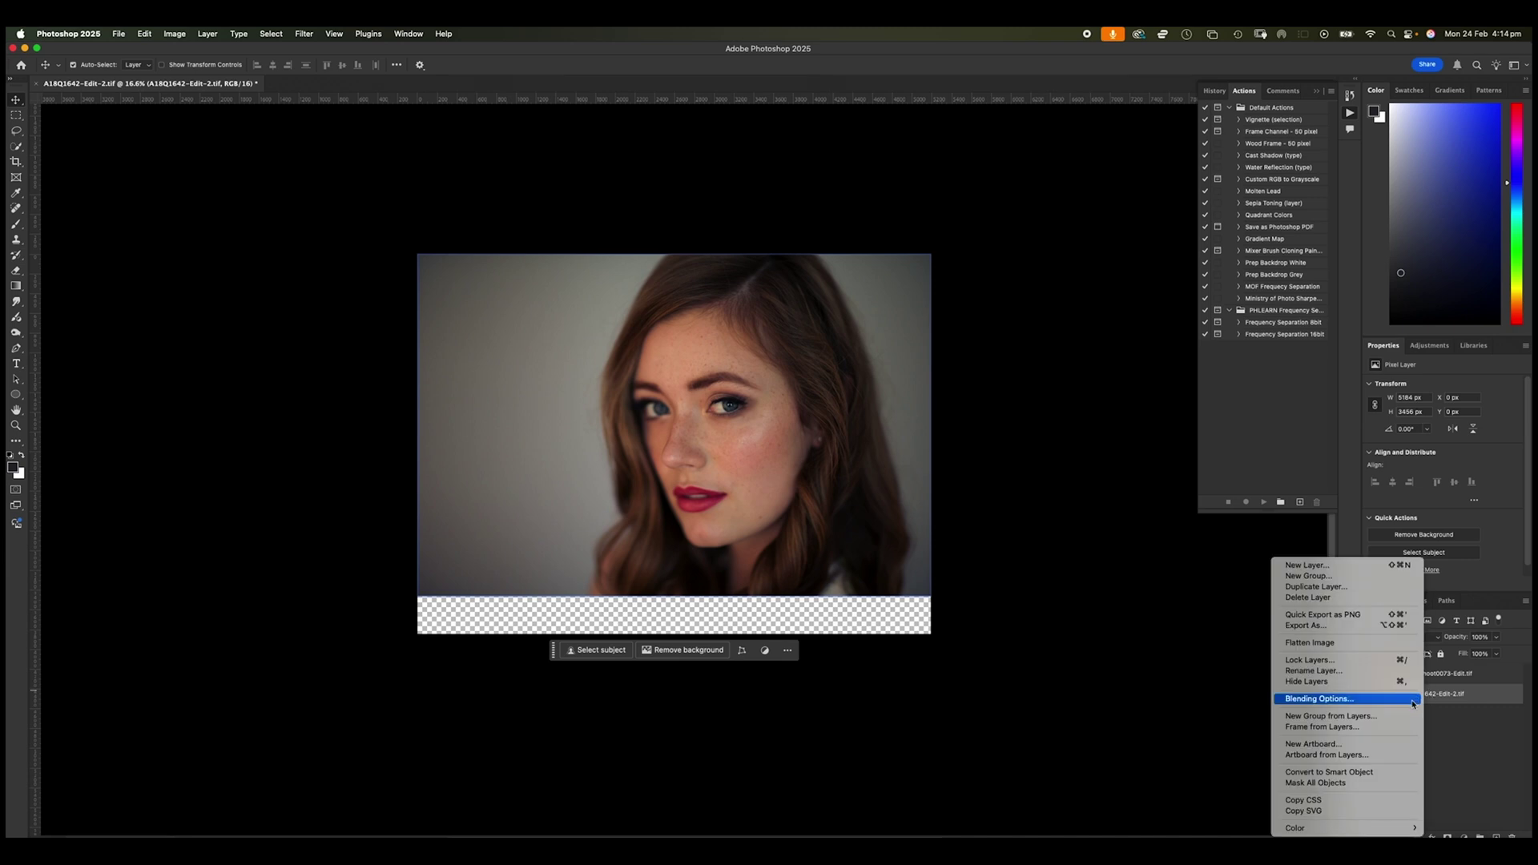
click(1378, 774)
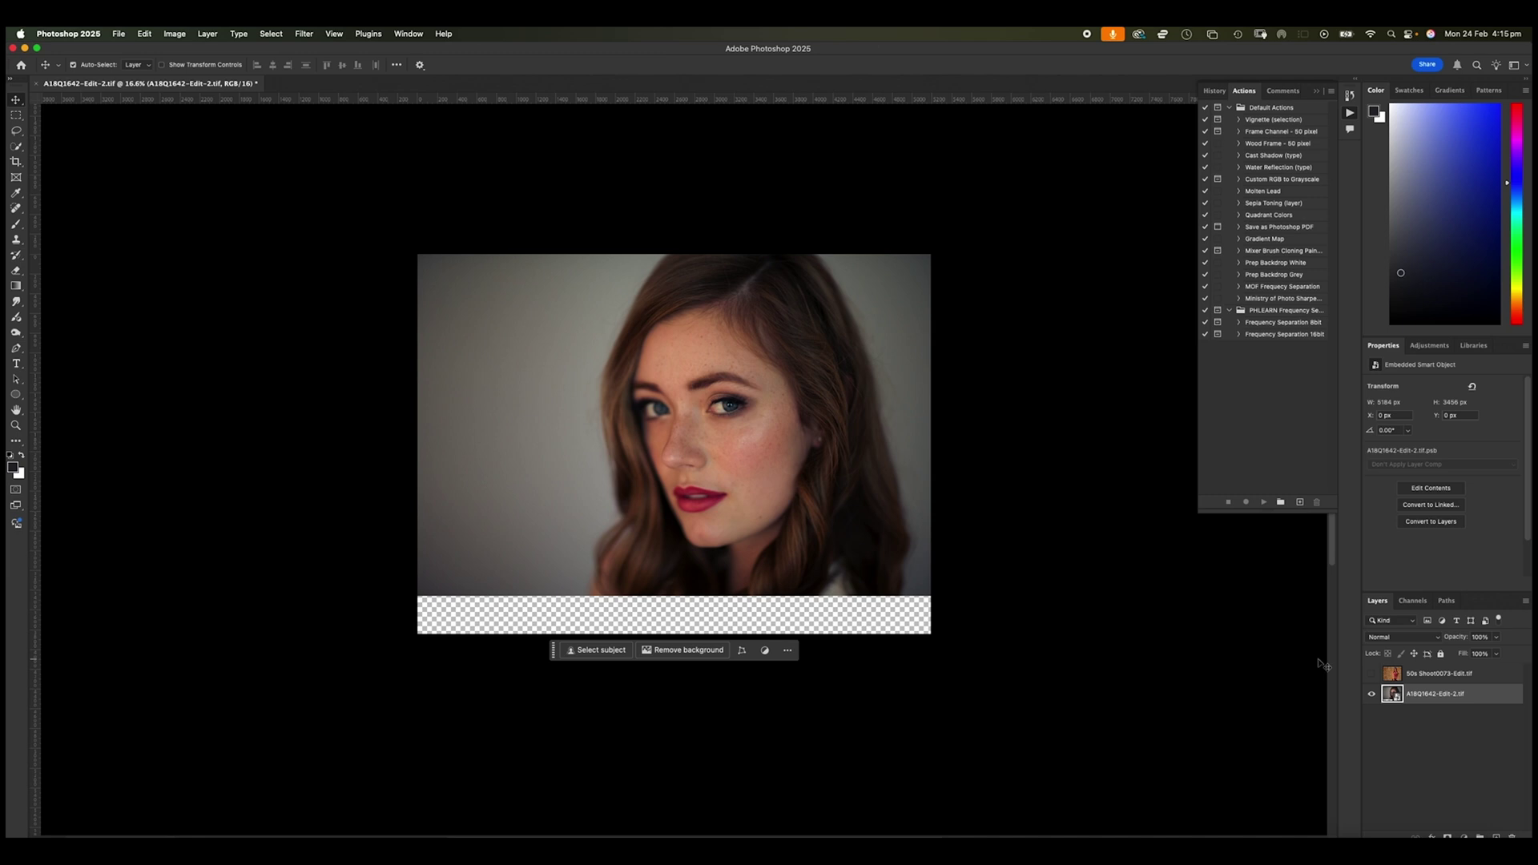
Step: Free-transform the close-up Smart Object down to about 8% (402 x 268 px) in the top-left corner
key(ctrl+t)
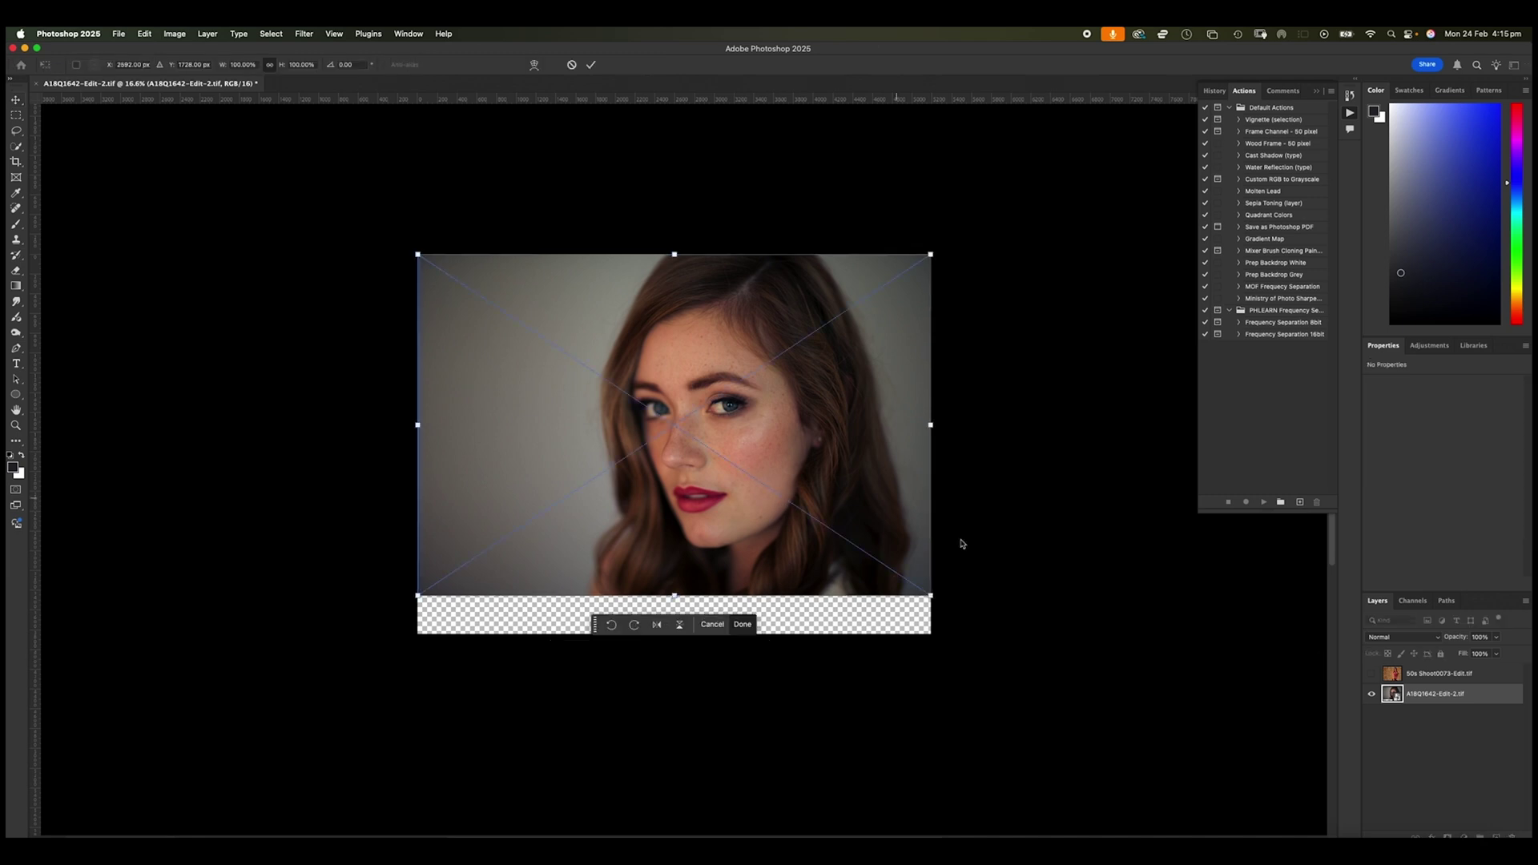
drag(935, 595, 456, 281)
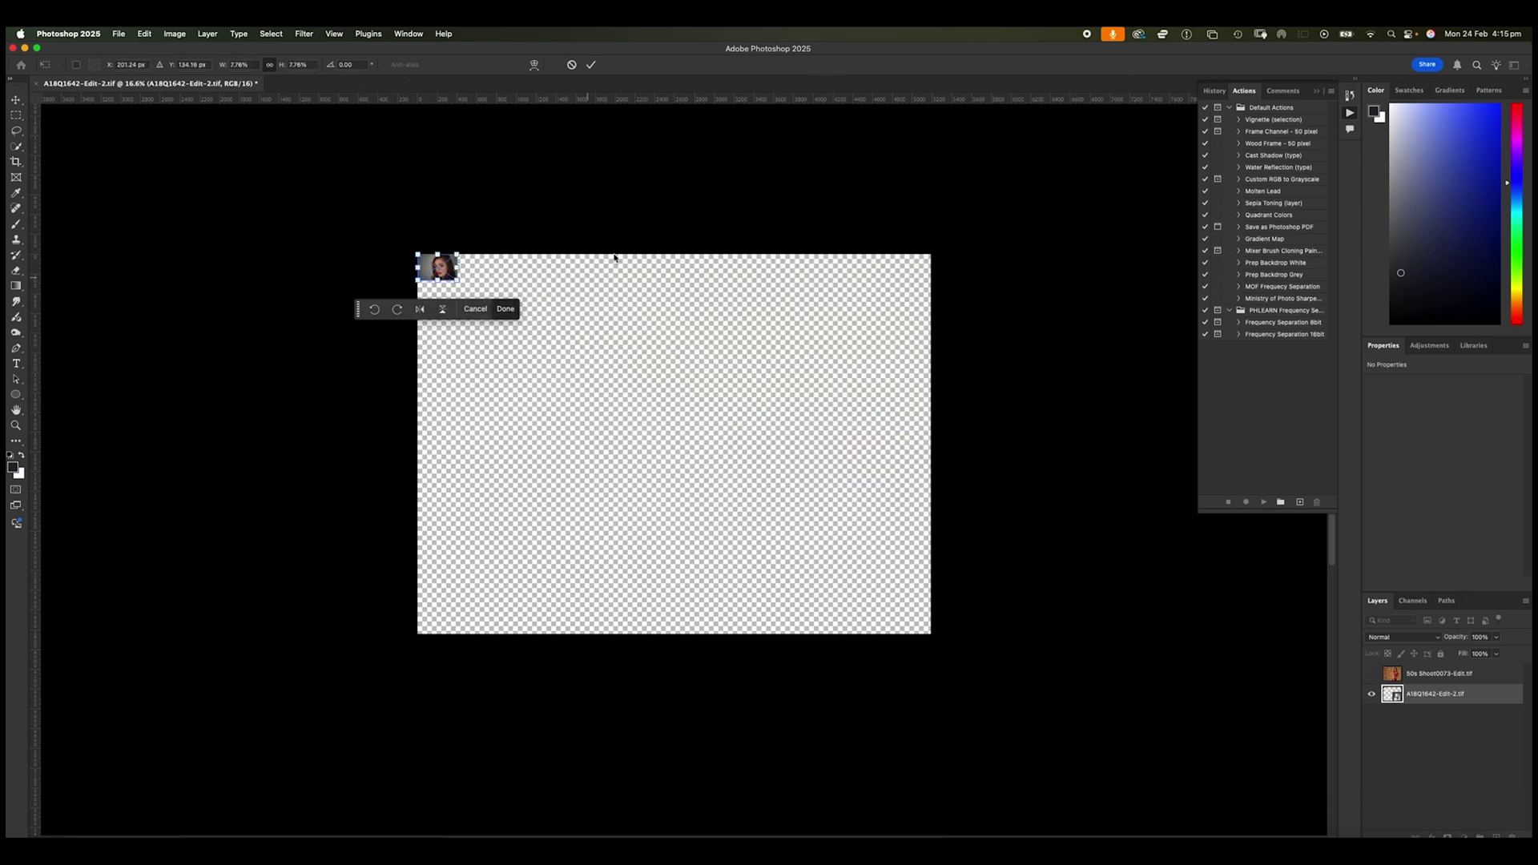
click(591, 66)
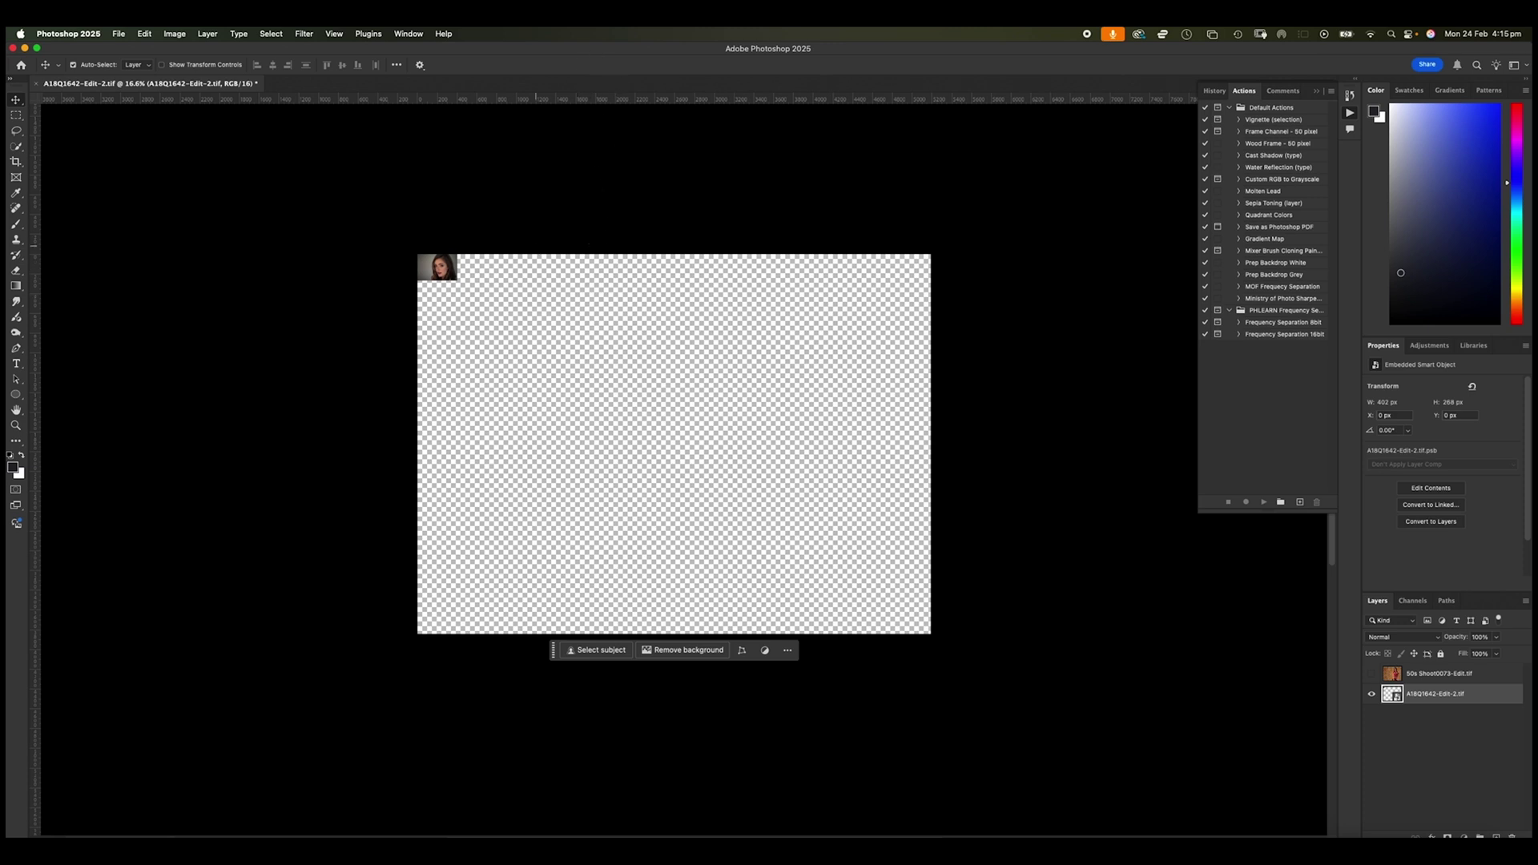
Step: Scale the Smart Object thumbnail back up to about 99% so it fills the canvas width
key(super+t)
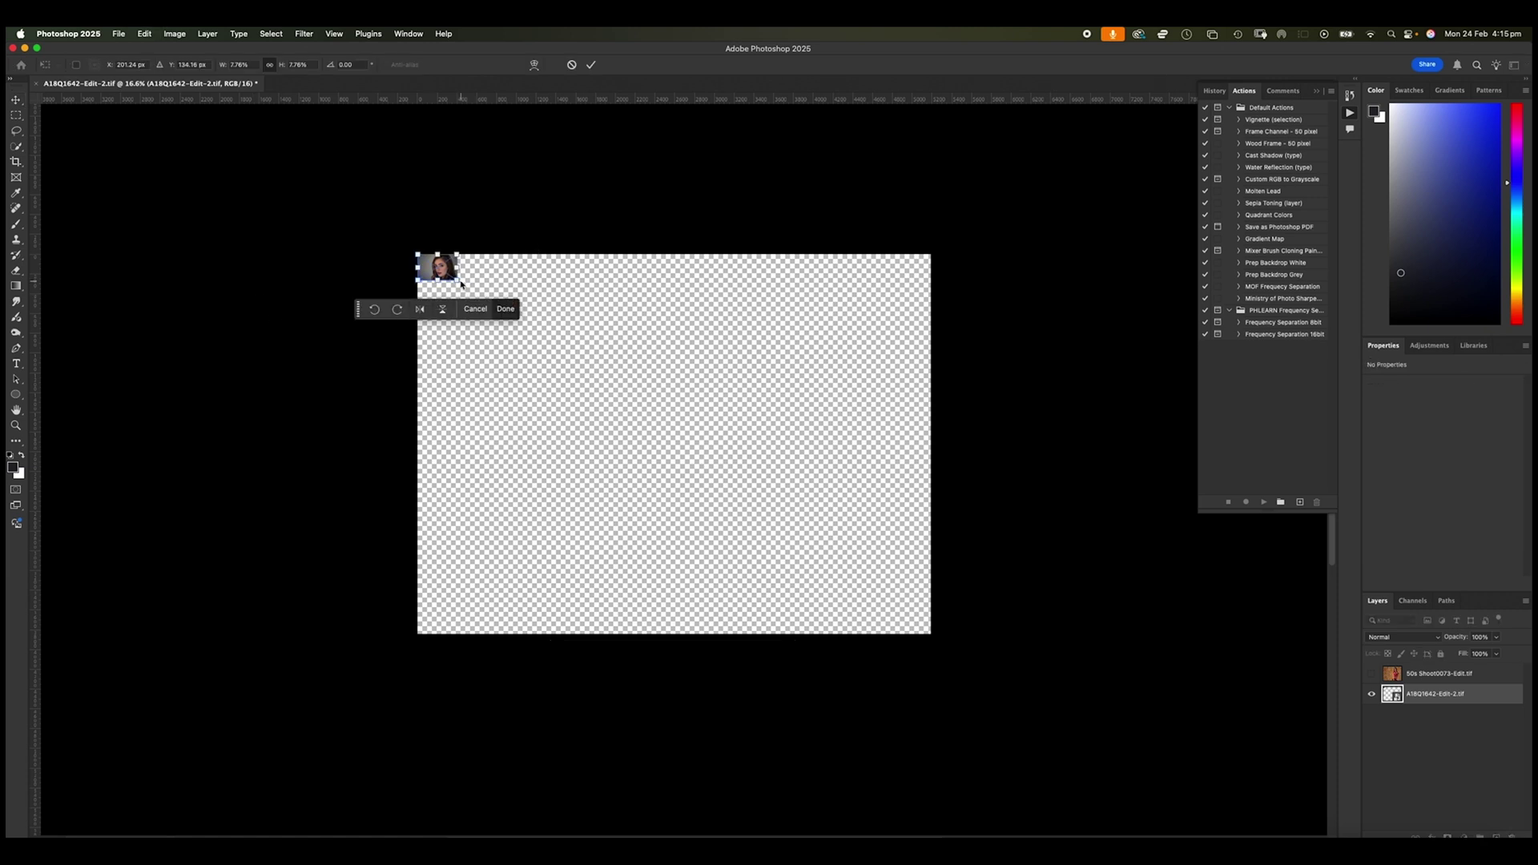
drag(456, 279, 927, 603)
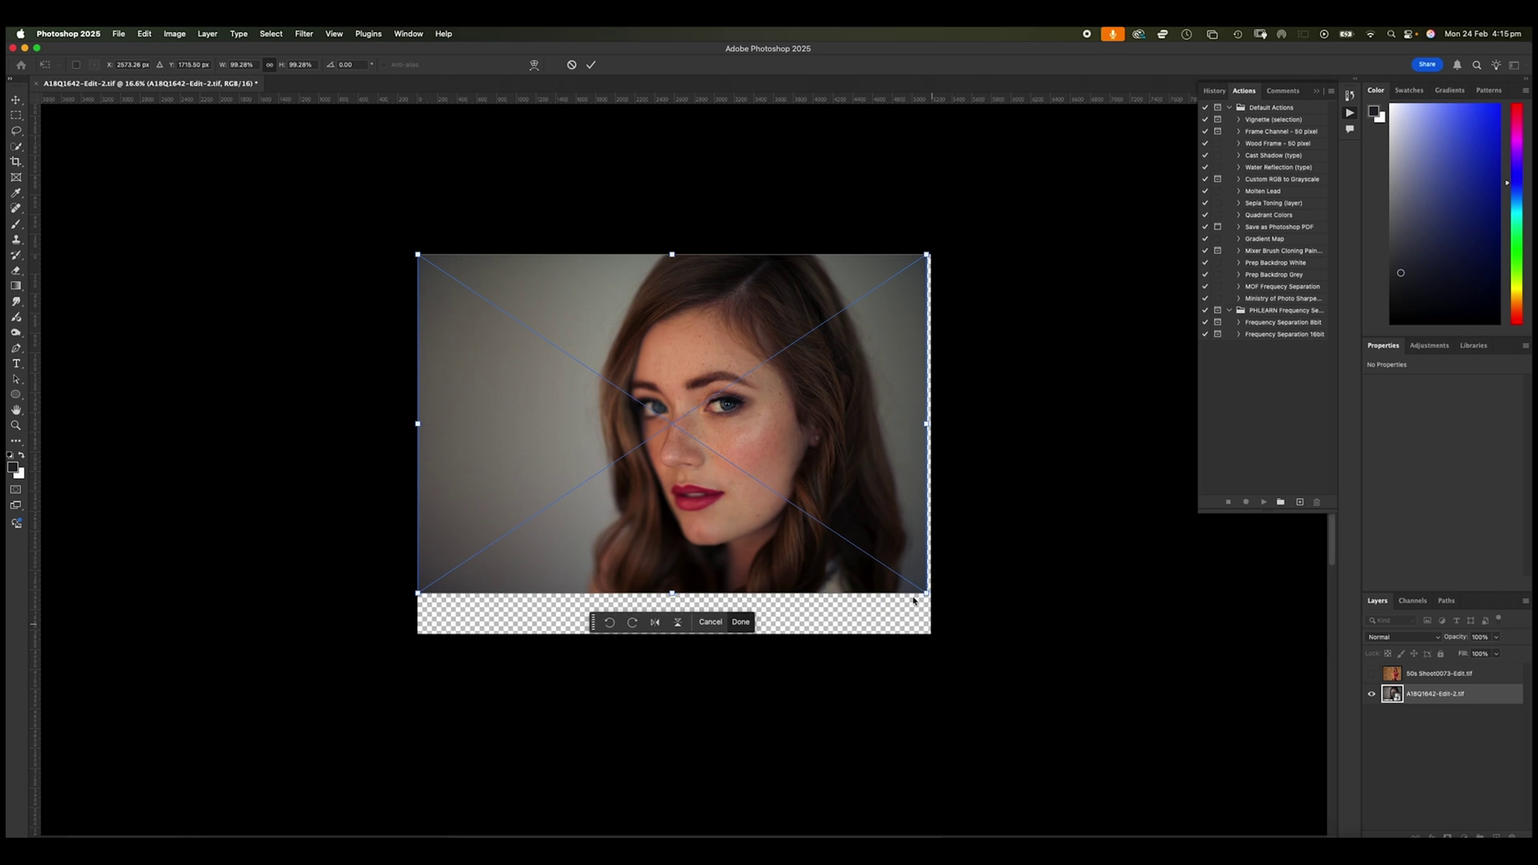
click(591, 66)
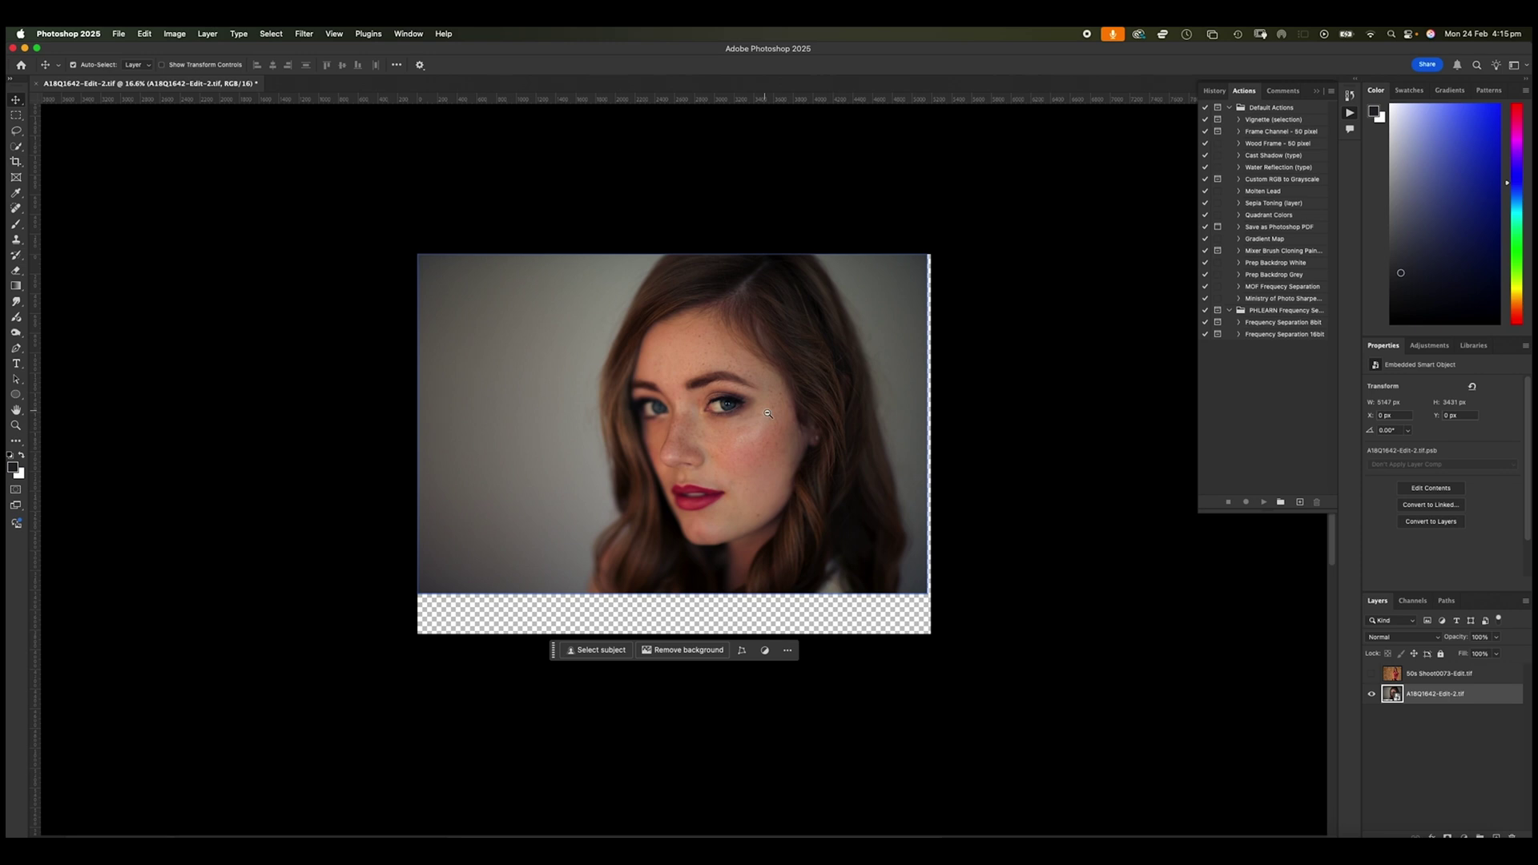
Step: Zoom into the eye and pan around to confirm it stays sharp
drag(768, 413, 891, 455)
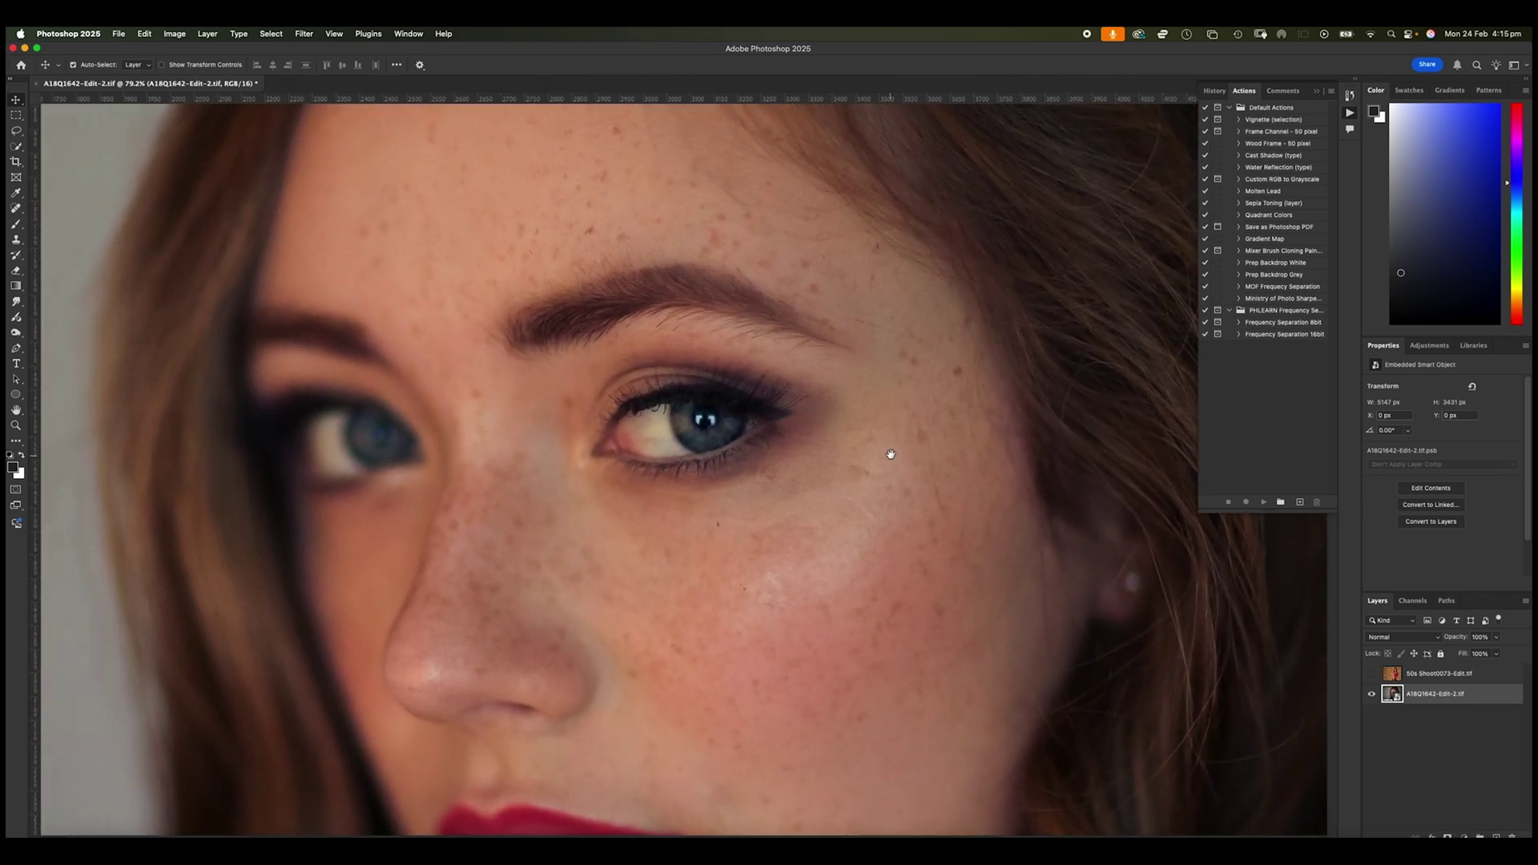
scroll(855, 491, up, 5)
scroll(857, 499, left, 2)
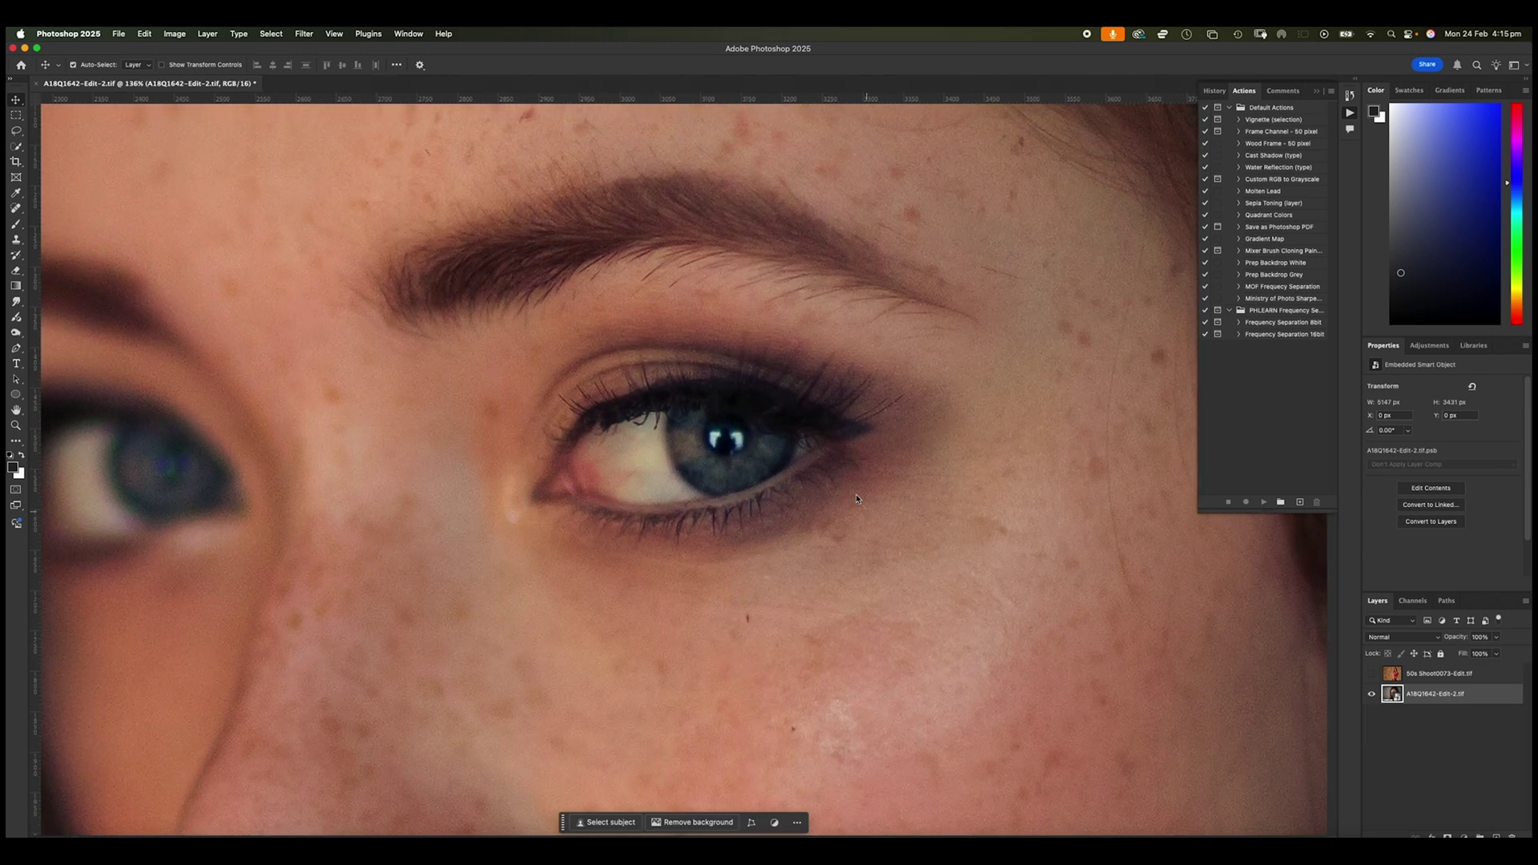
scroll(873, 515, down, 3)
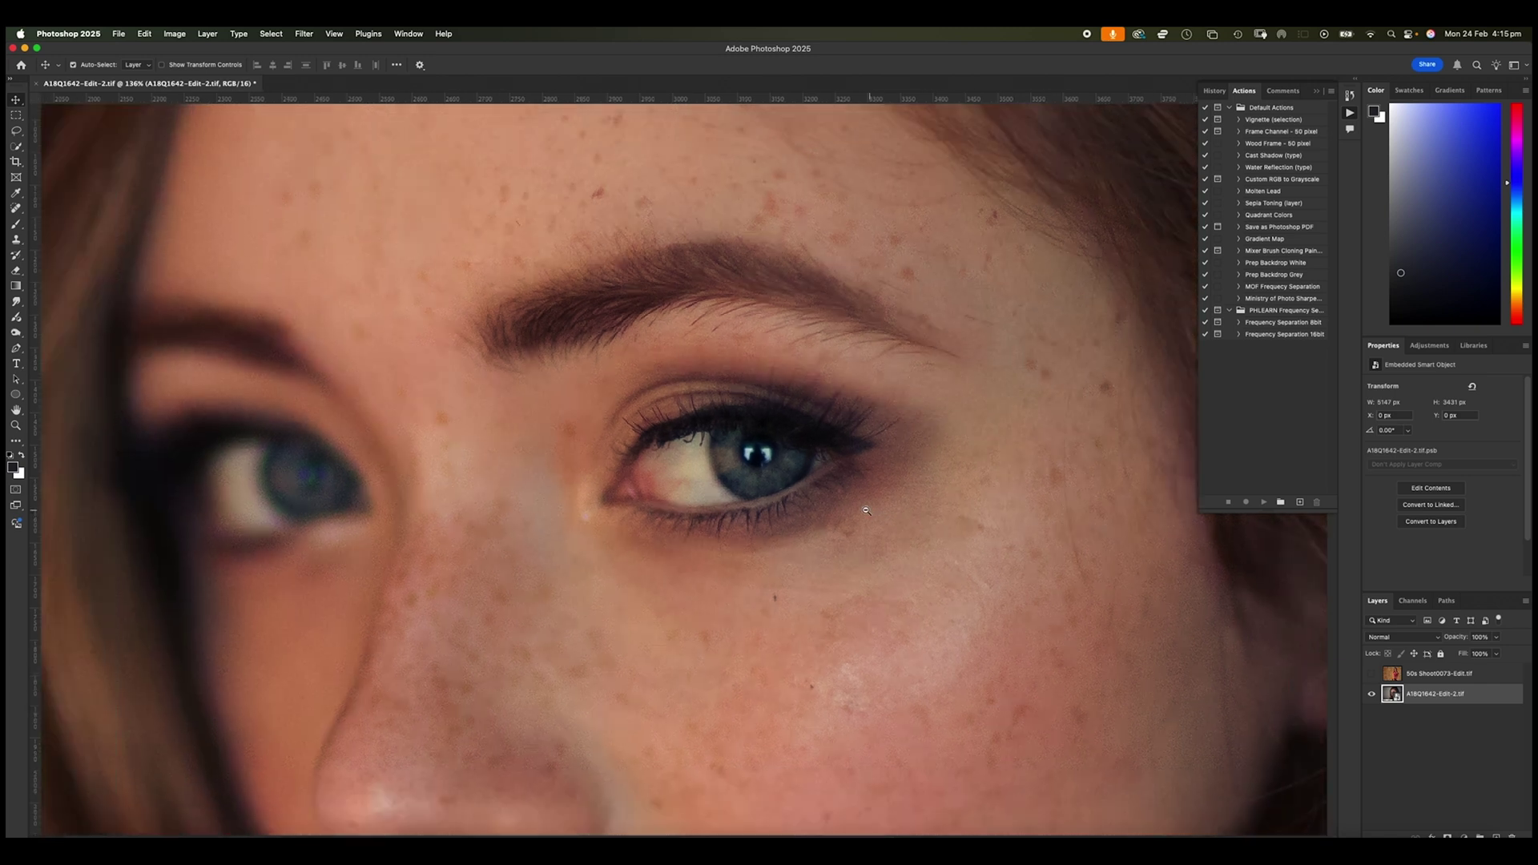
scroll(849, 506, down, 5)
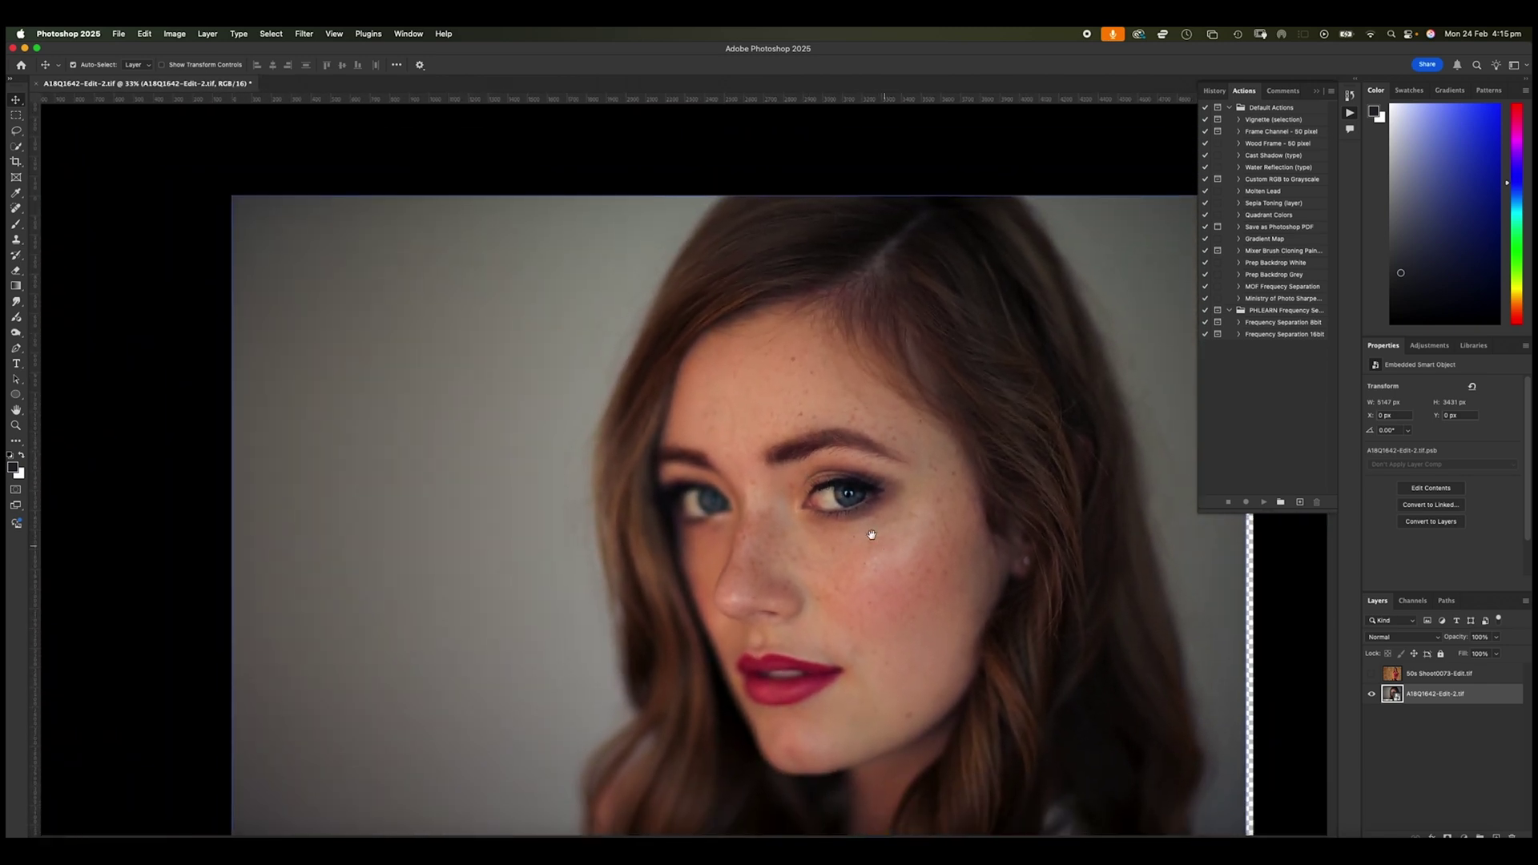
scroll(892, 532, down, 2)
scroll(892, 532, right, 2)
scroll(809, 493, down, 3)
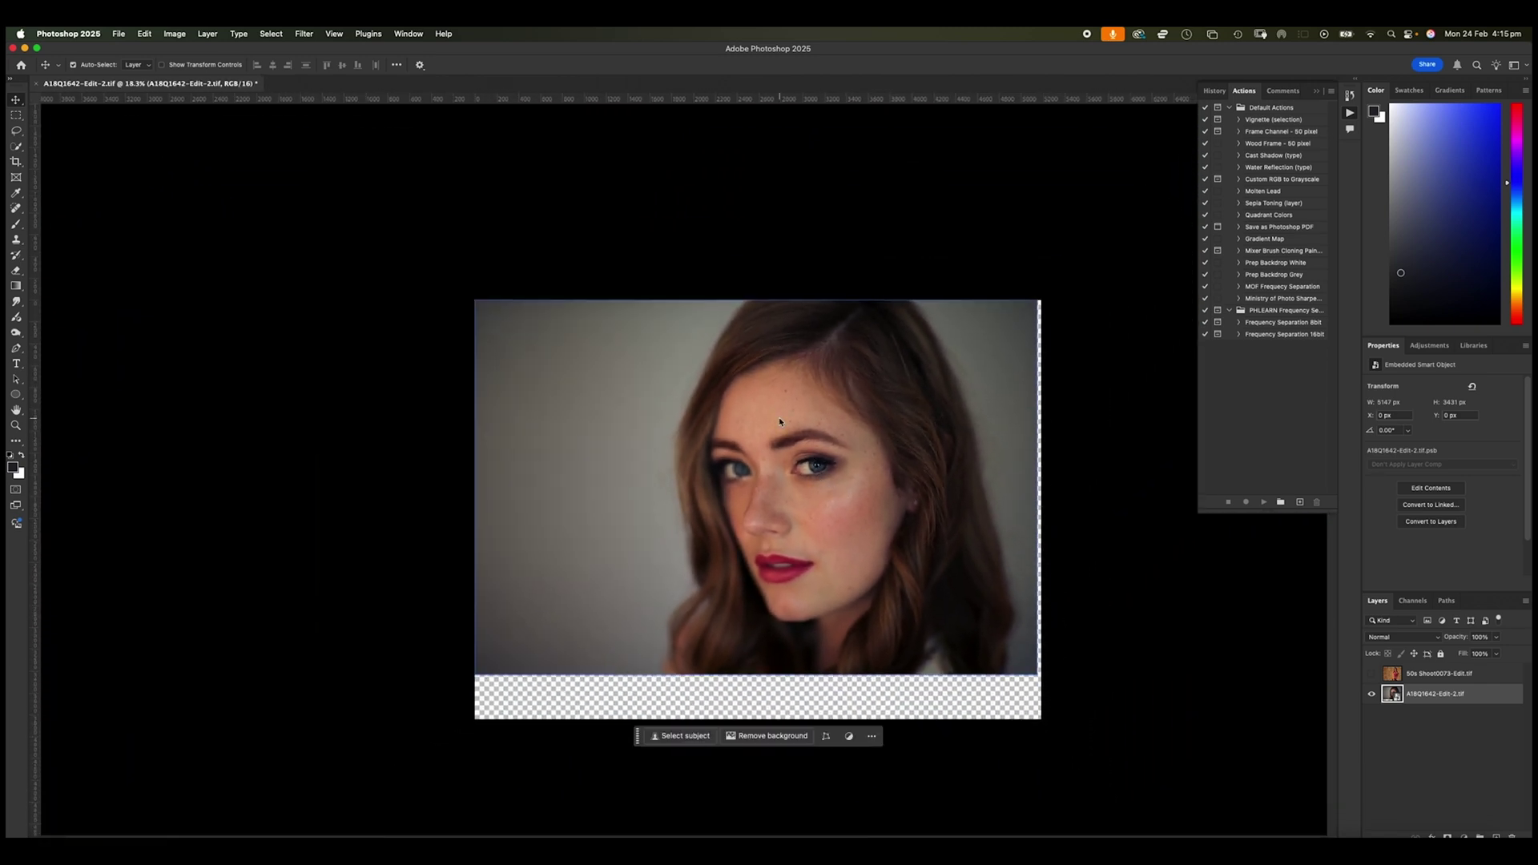
scroll(700, 508, down, 2)
scroll(701, 508, right, 3)
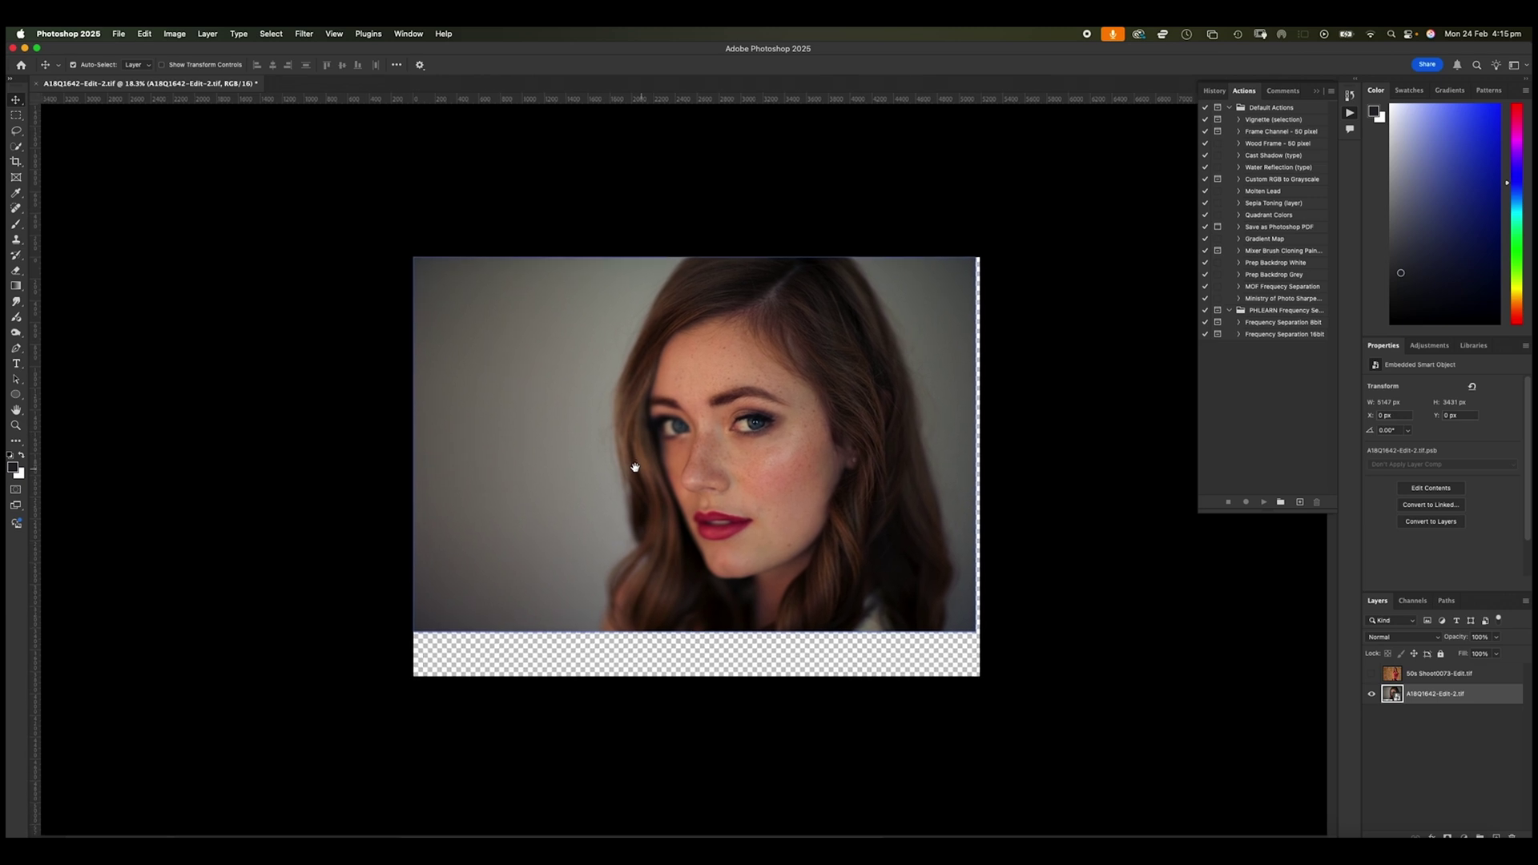
scroll(633, 457, right, 1)
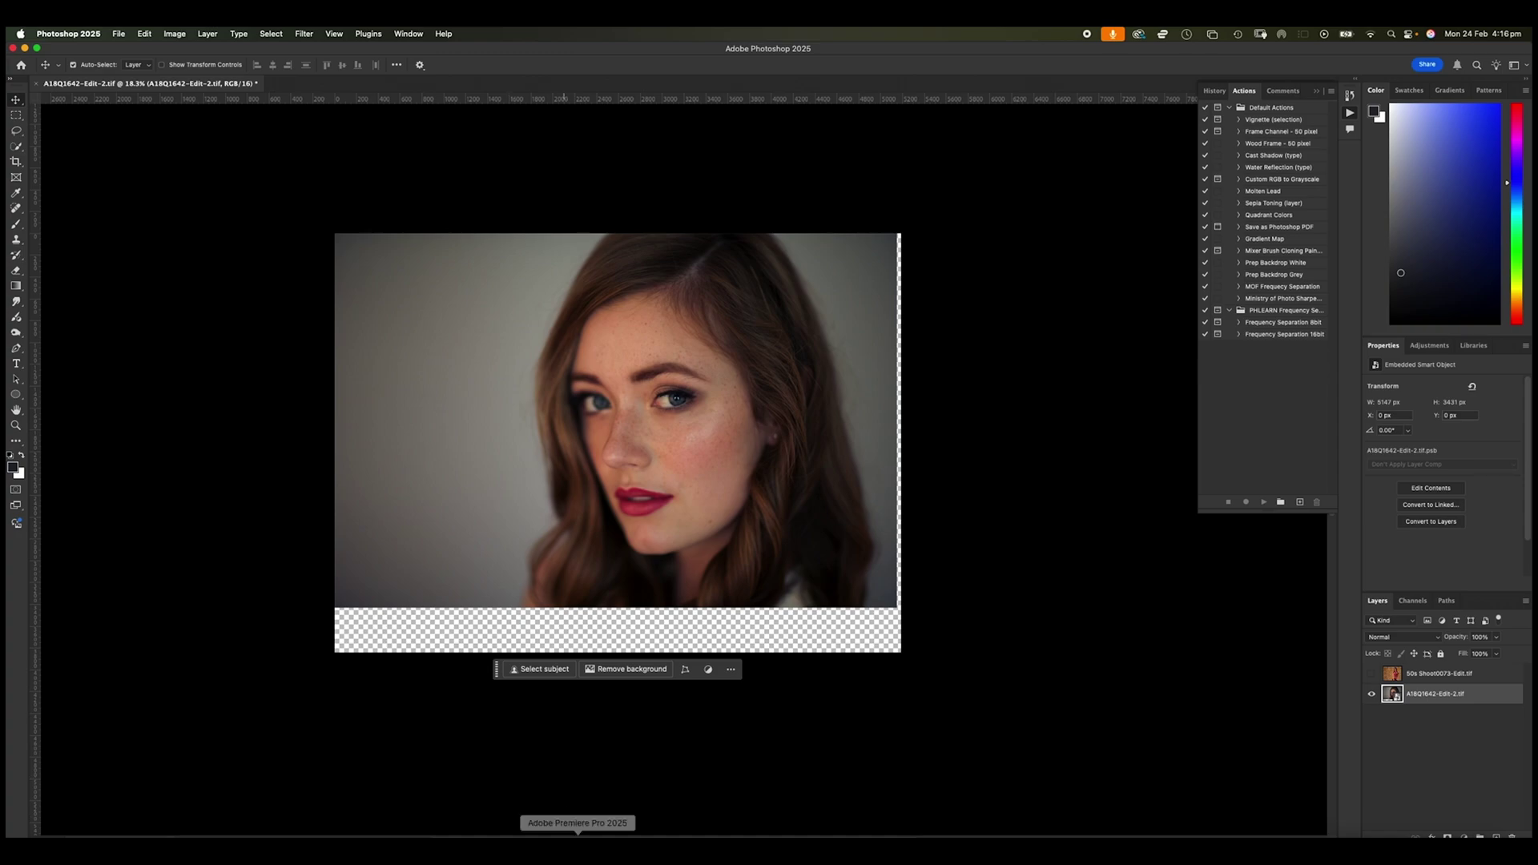
Step: Select photos 5 and 4 in Lightroom Classic and open them in Photoshop as Smart Object layers
click(541, 825)
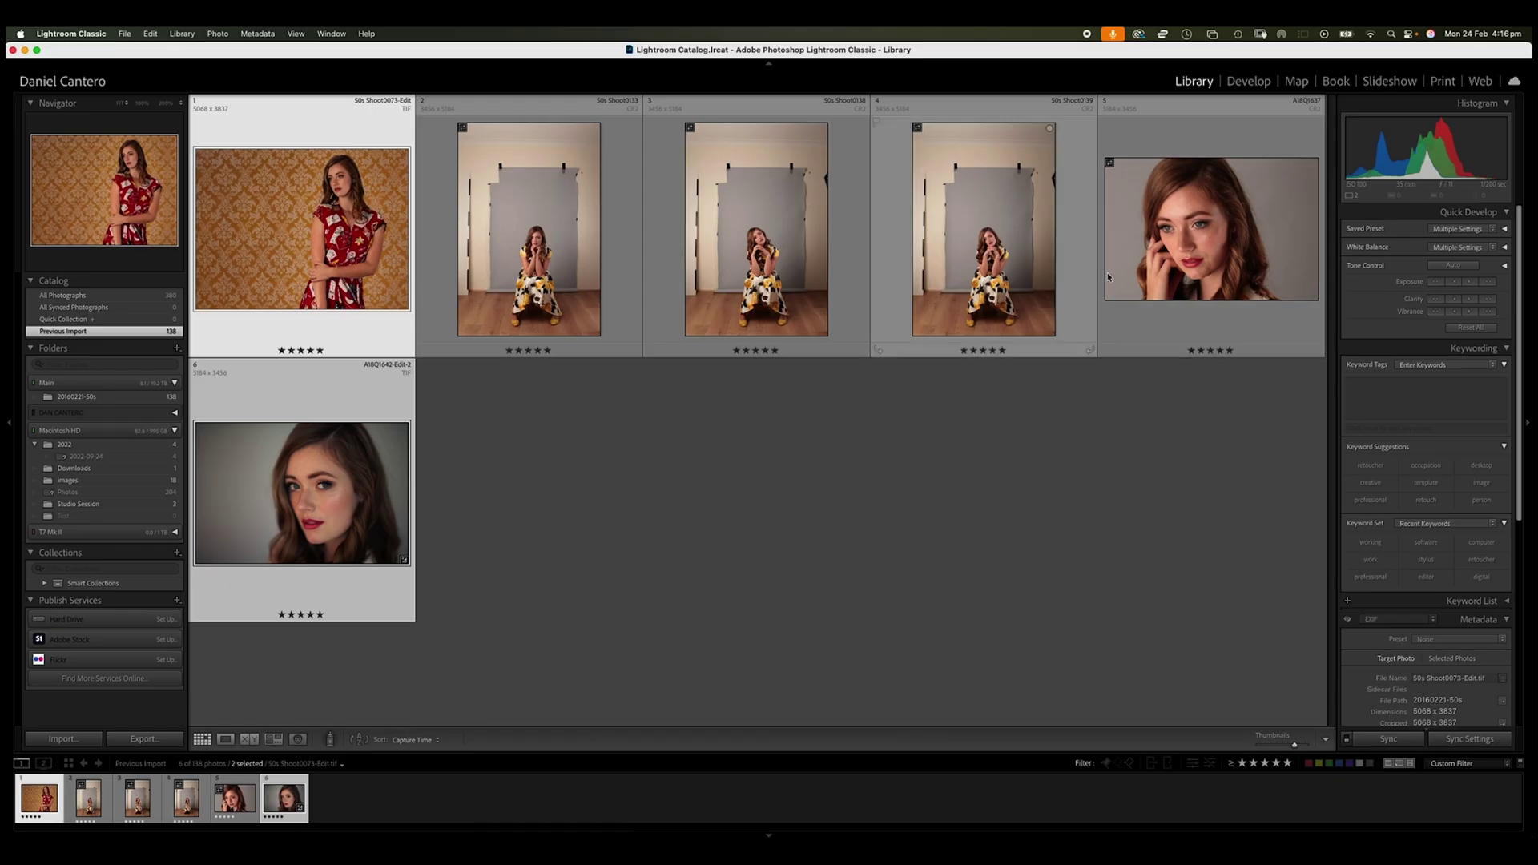
click(1212, 253)
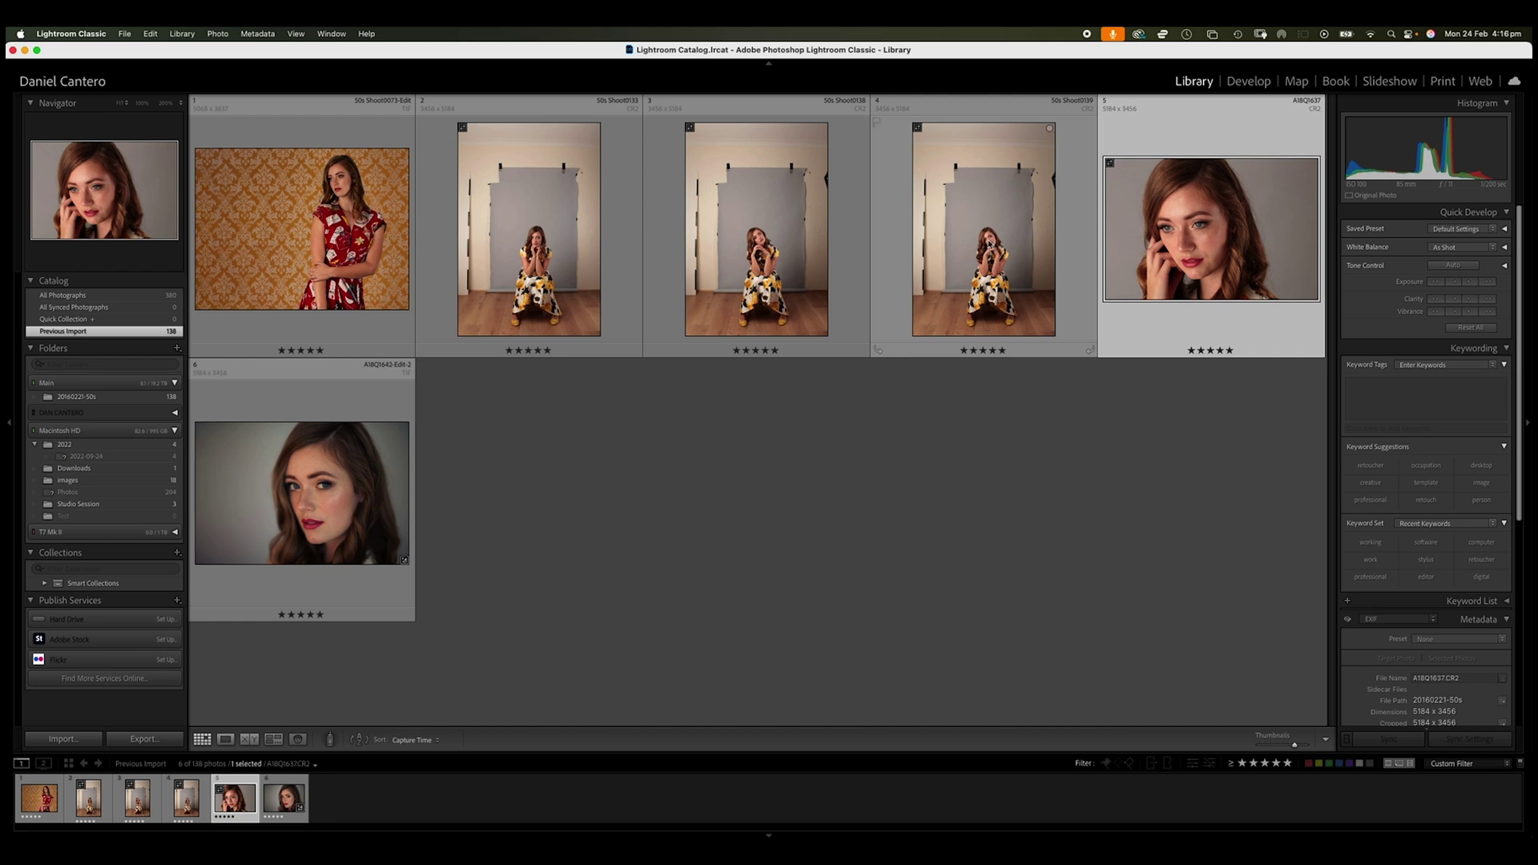
super+click(1034, 239)
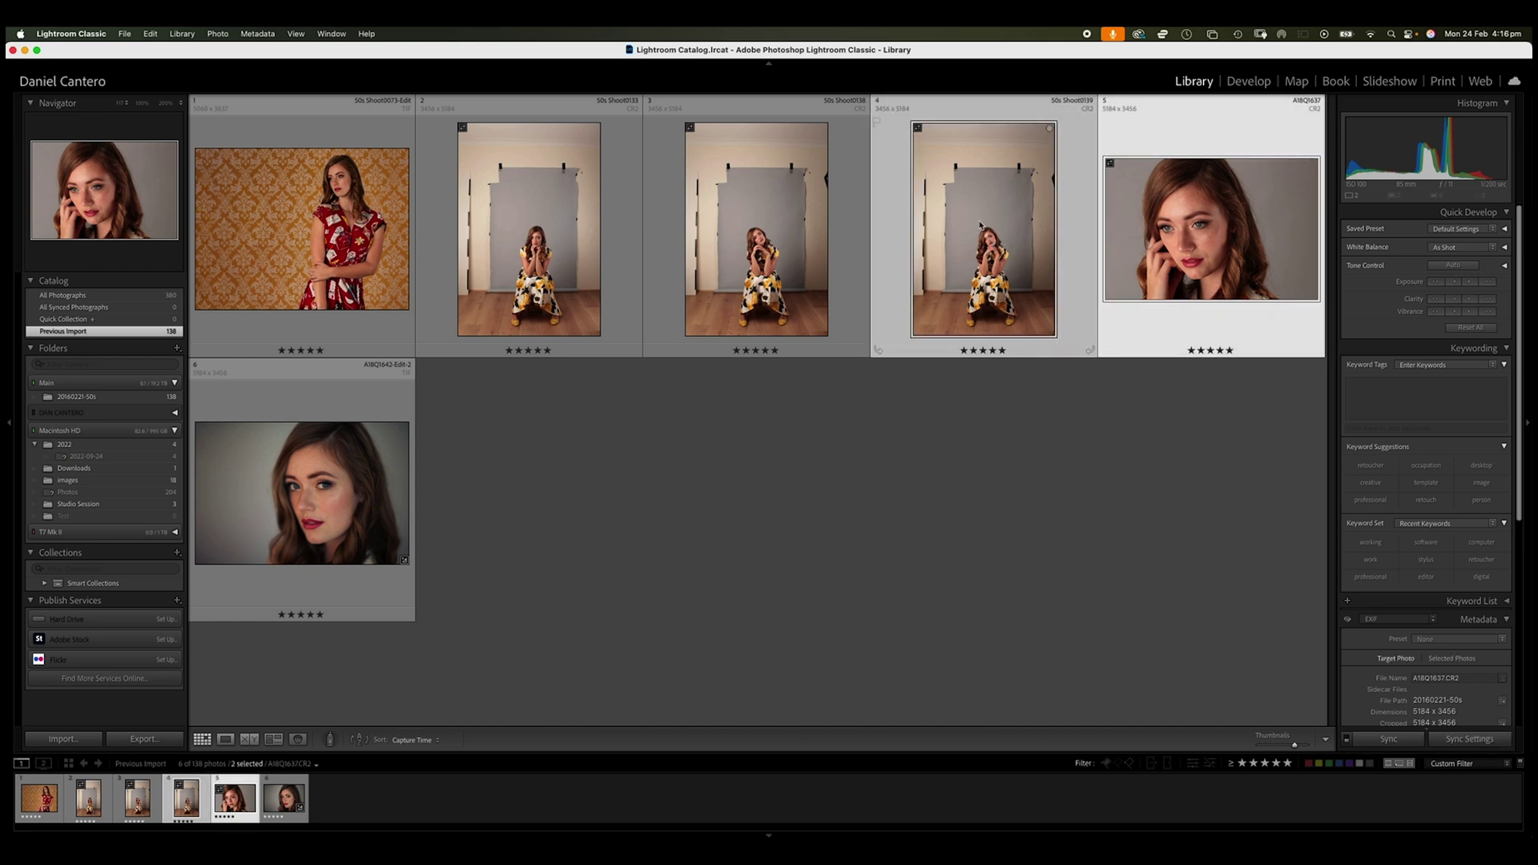
right_click(979, 224)
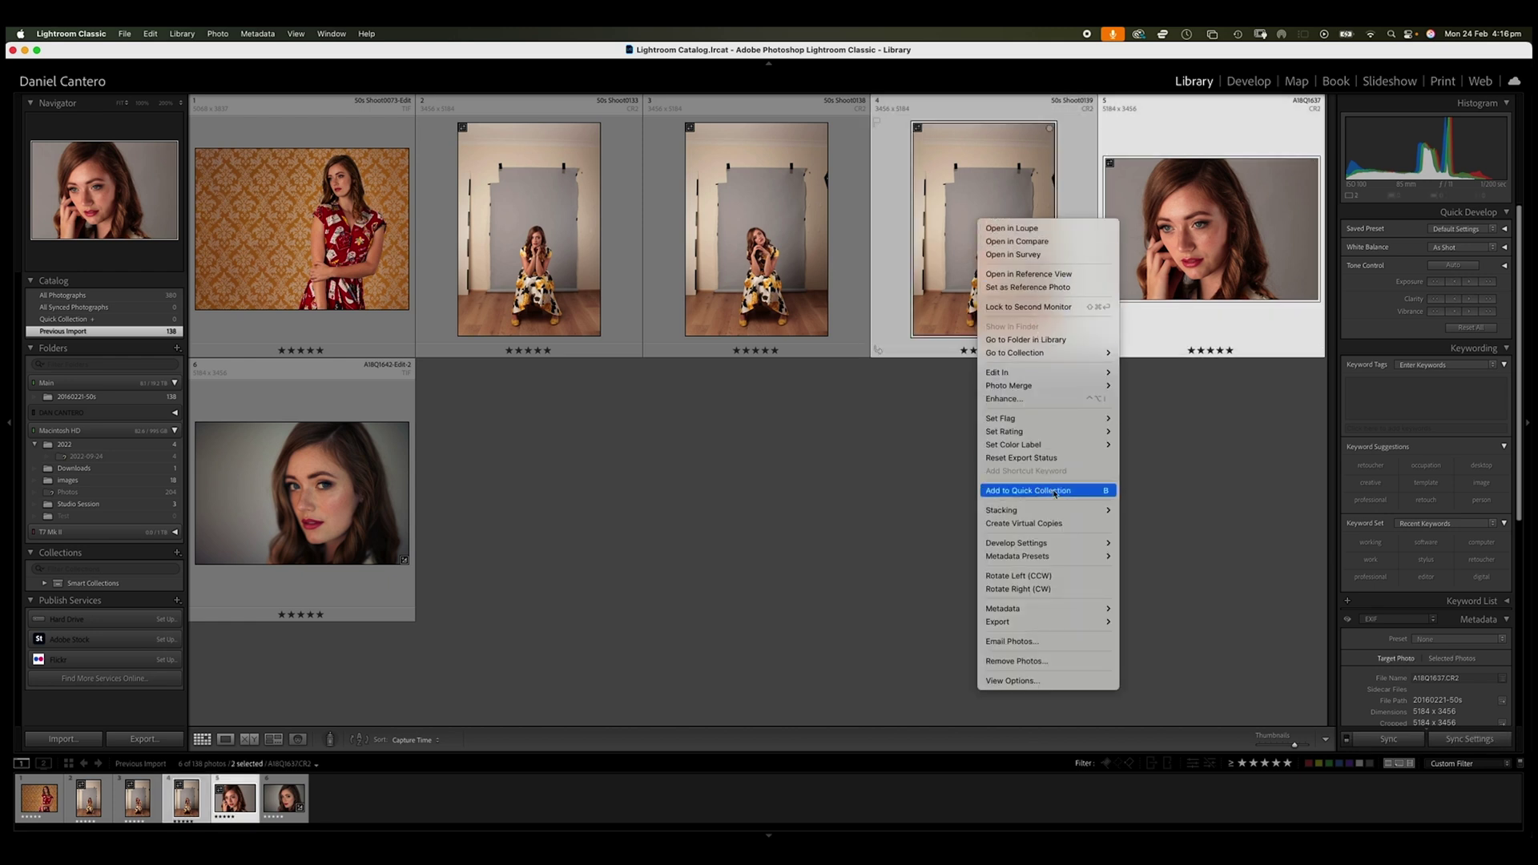
mouse_move(1097, 376)
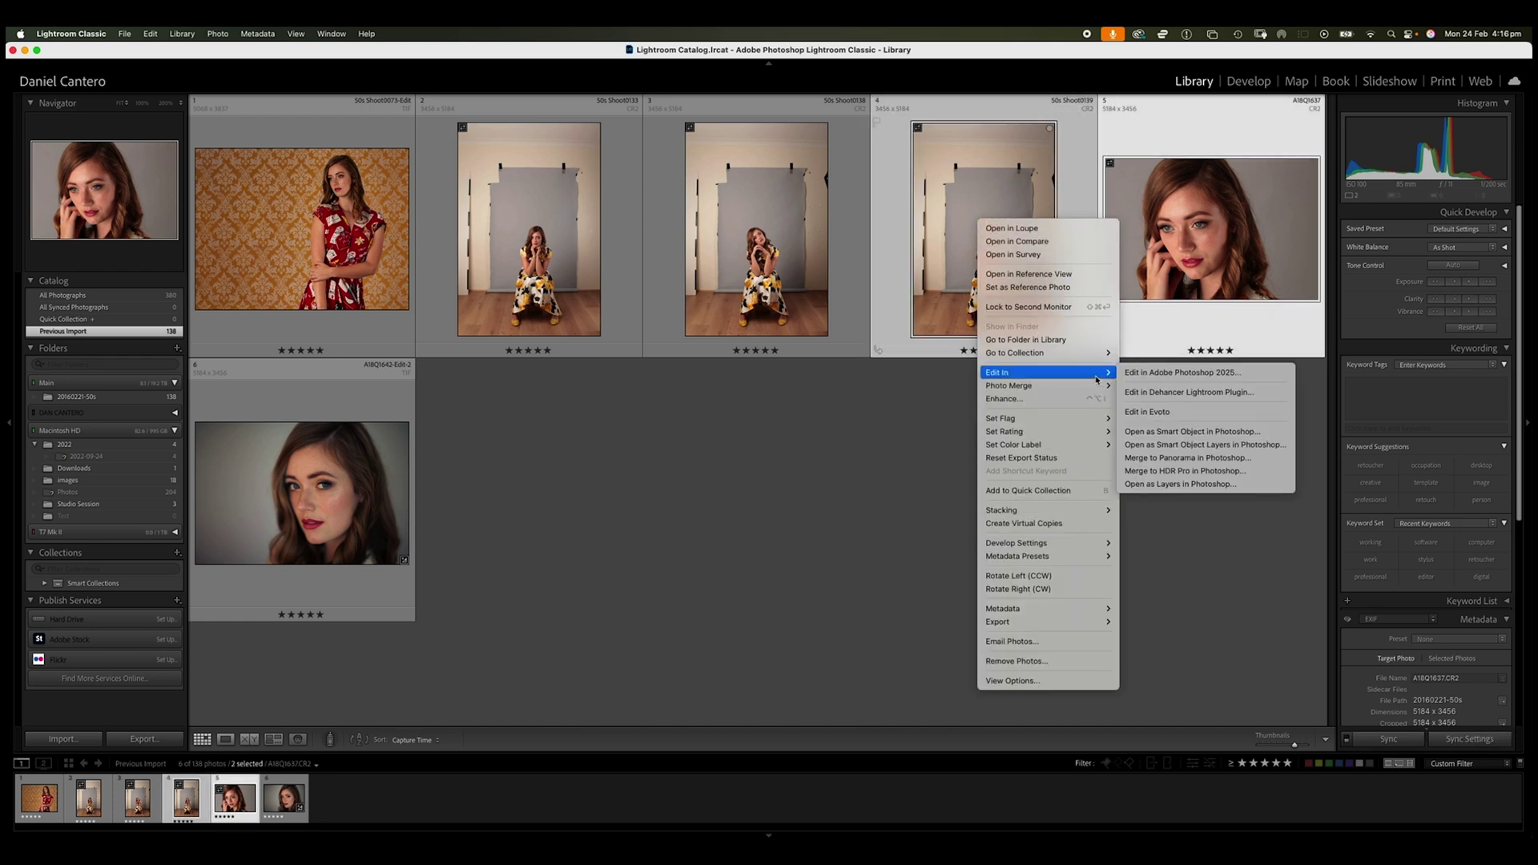
click(1202, 446)
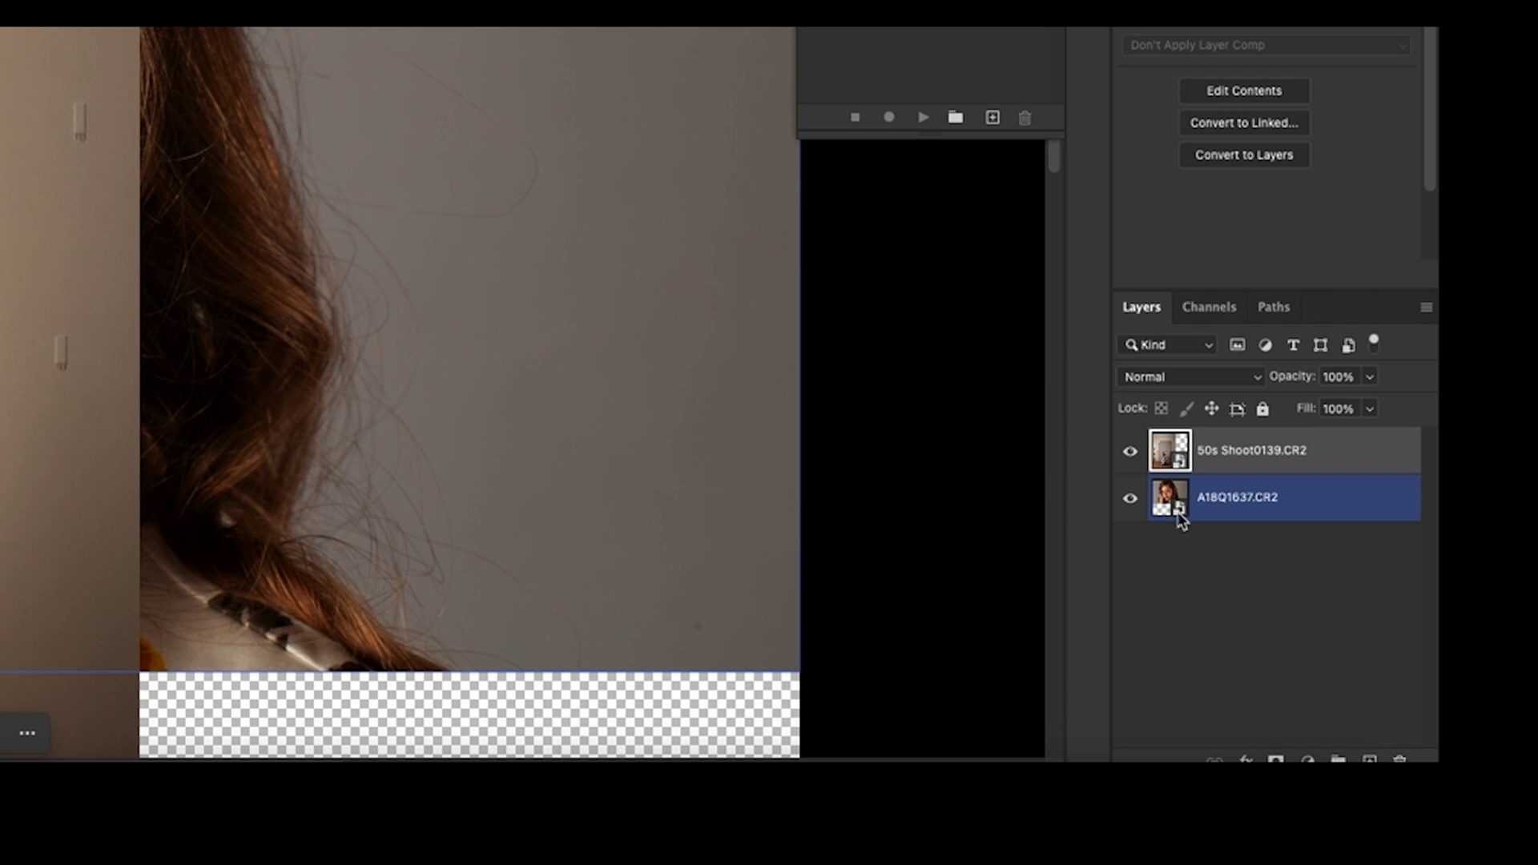
Step: In A18Q1642-Edit-2.tif, show the 50s Shoot0073-Edit.tif red-dress layer and select it
click(1192, 472)
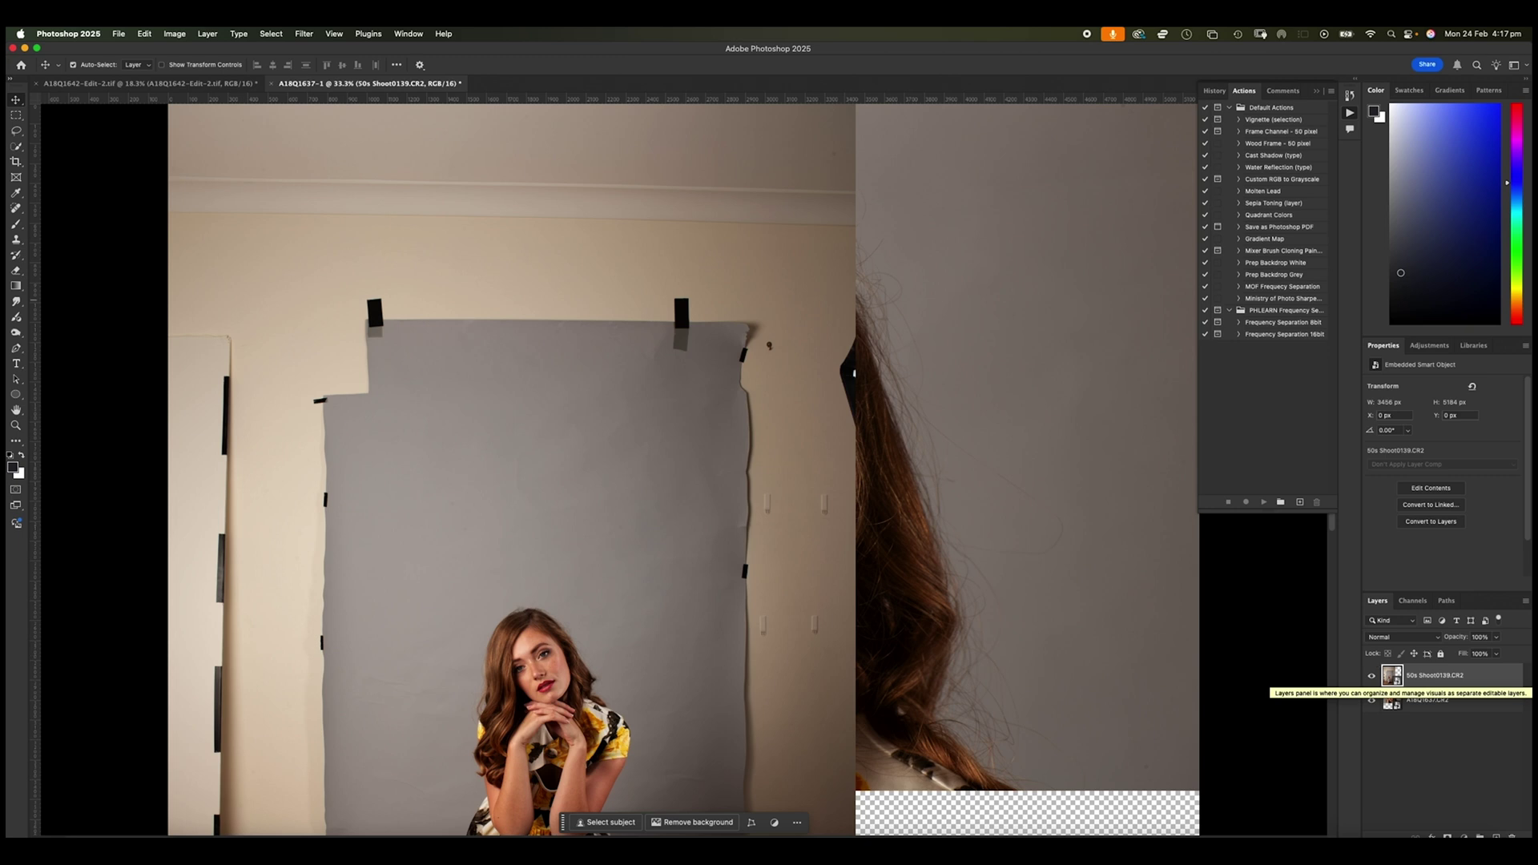
click(107, 84)
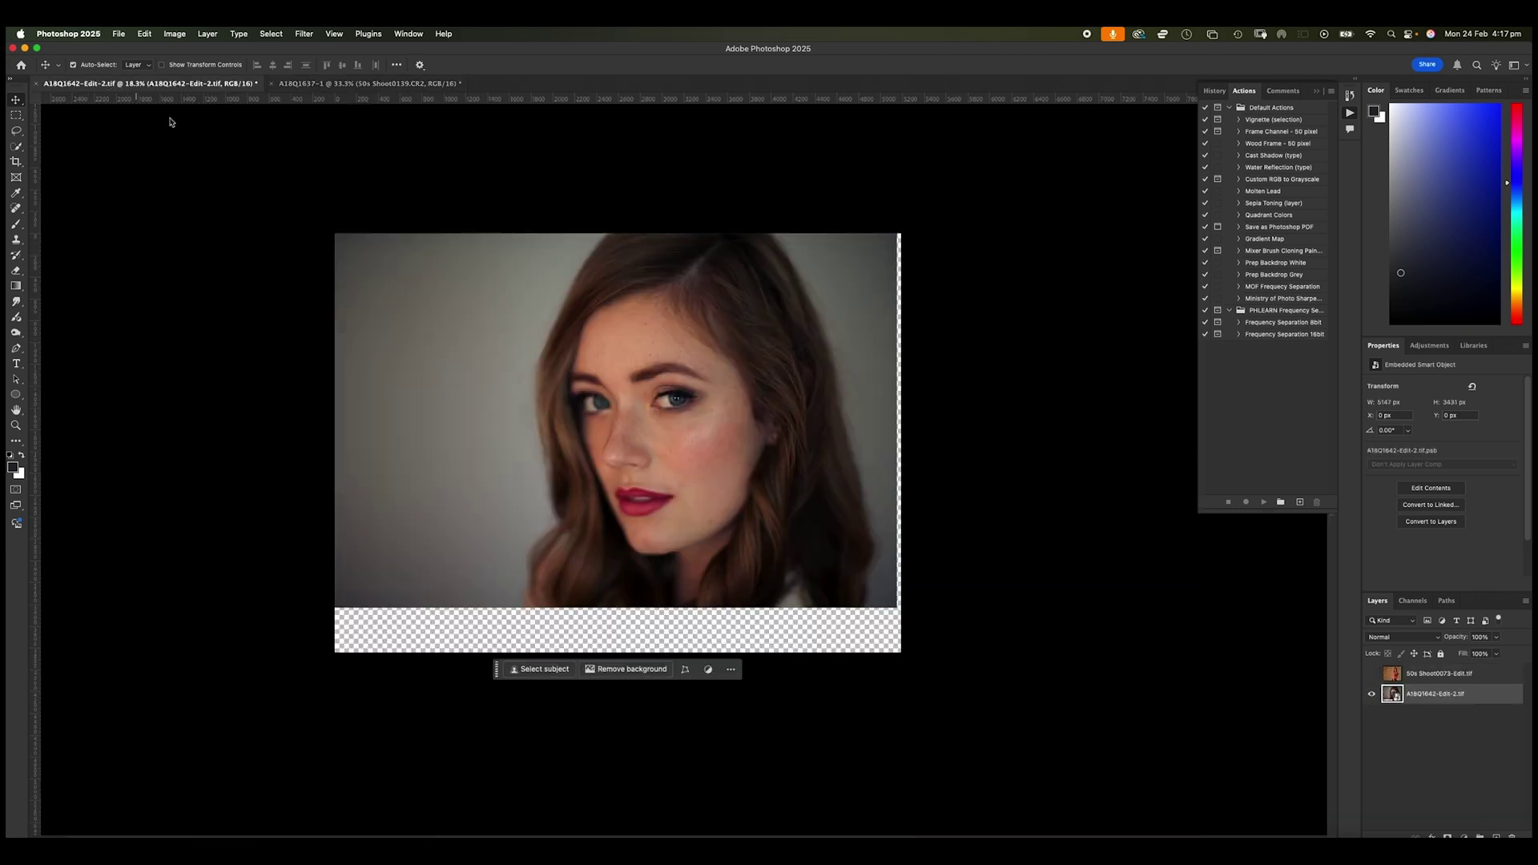
click(1372, 675)
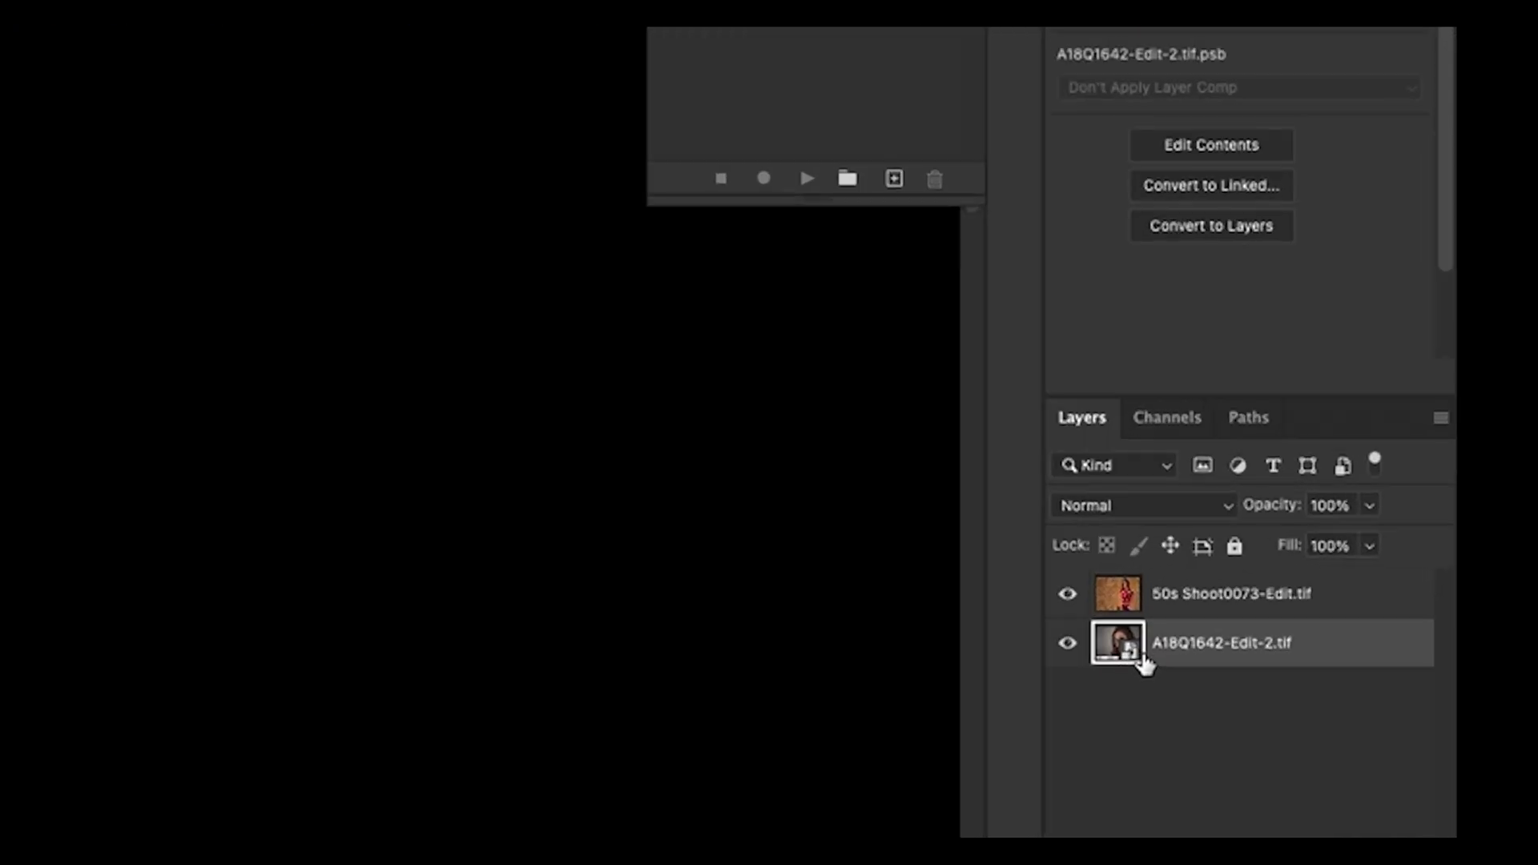
click(1154, 615)
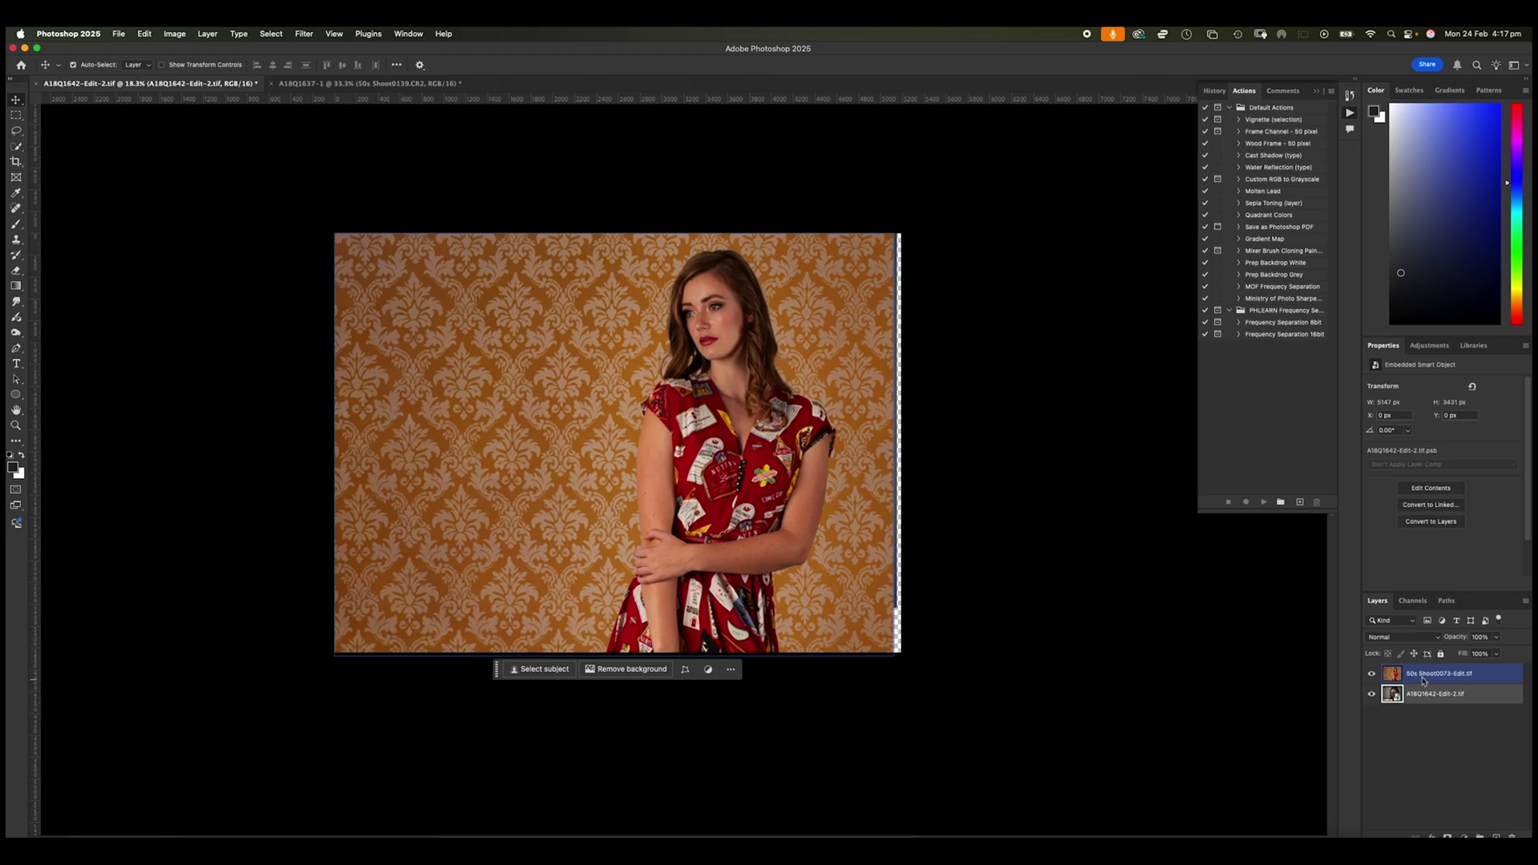
click(1424, 679)
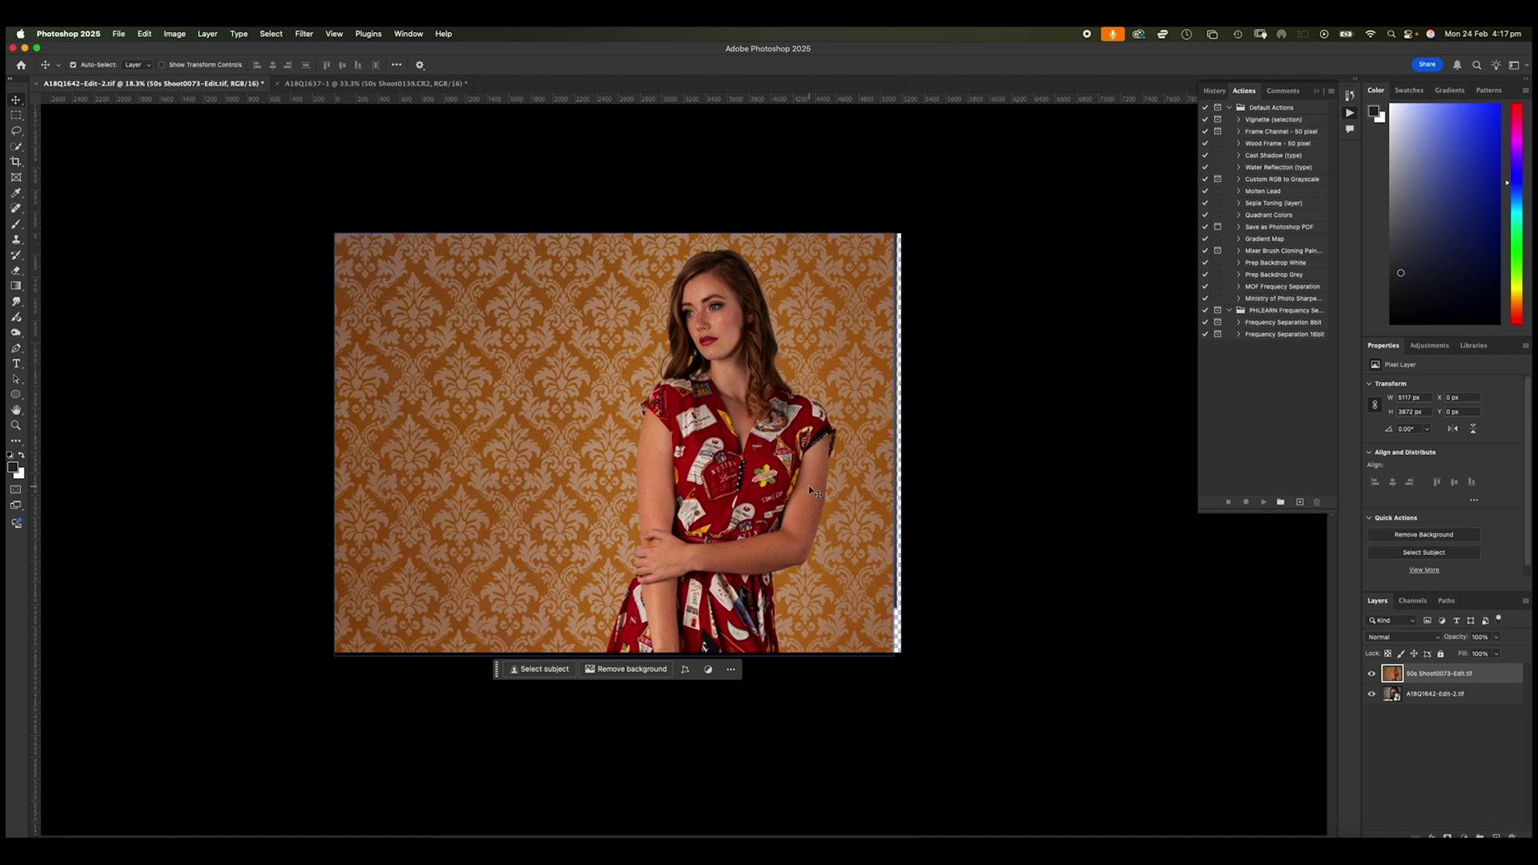
Step: Shrink the red-dress layer to a small top-left thumbnail, then scale it back to fill the canvas
key(super+t)
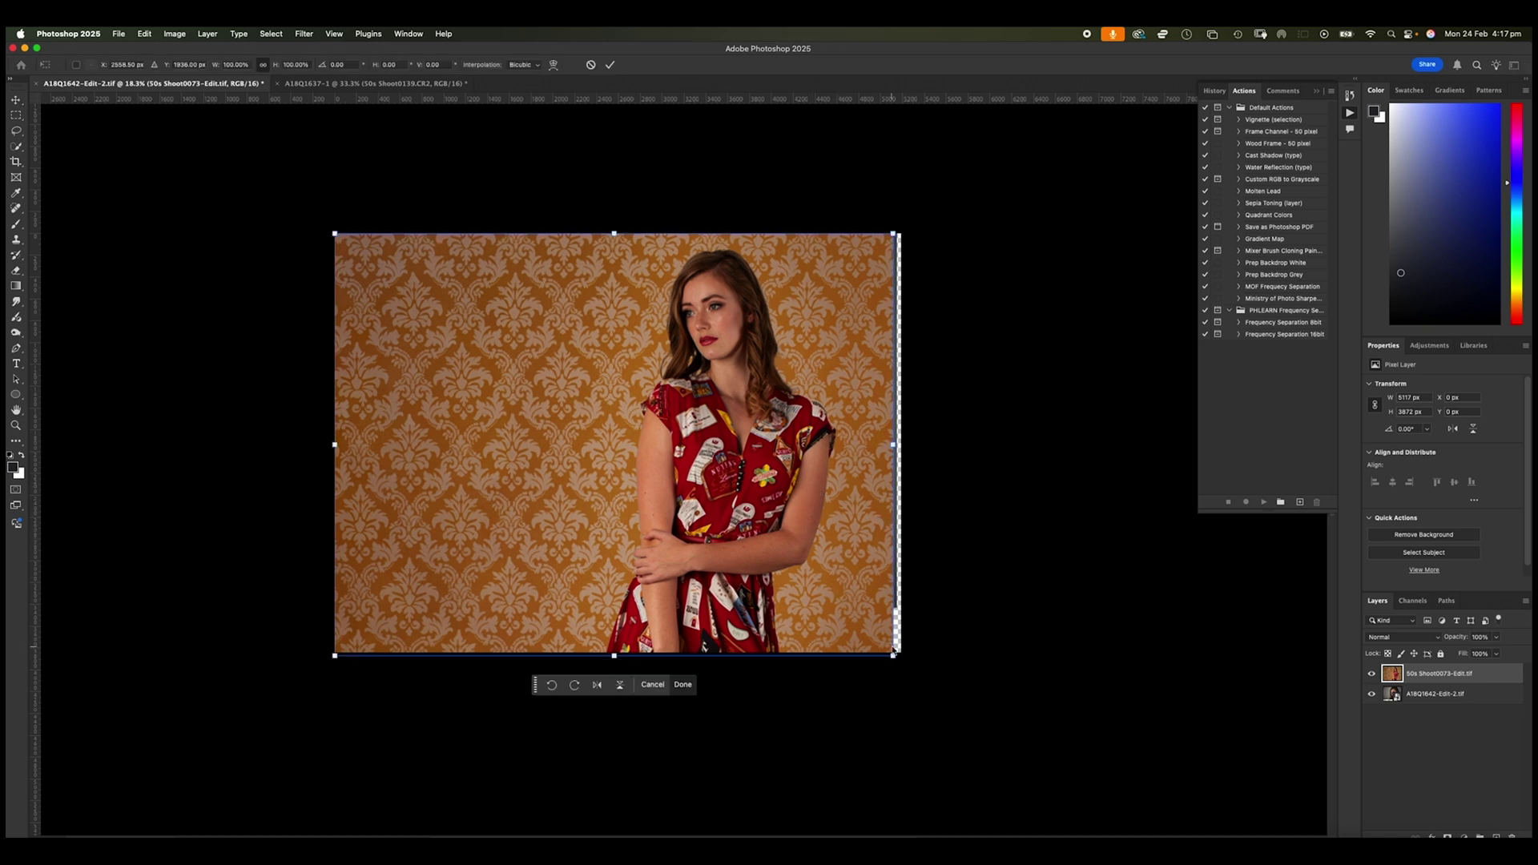
drag(894, 655, 387, 283)
click(610, 64)
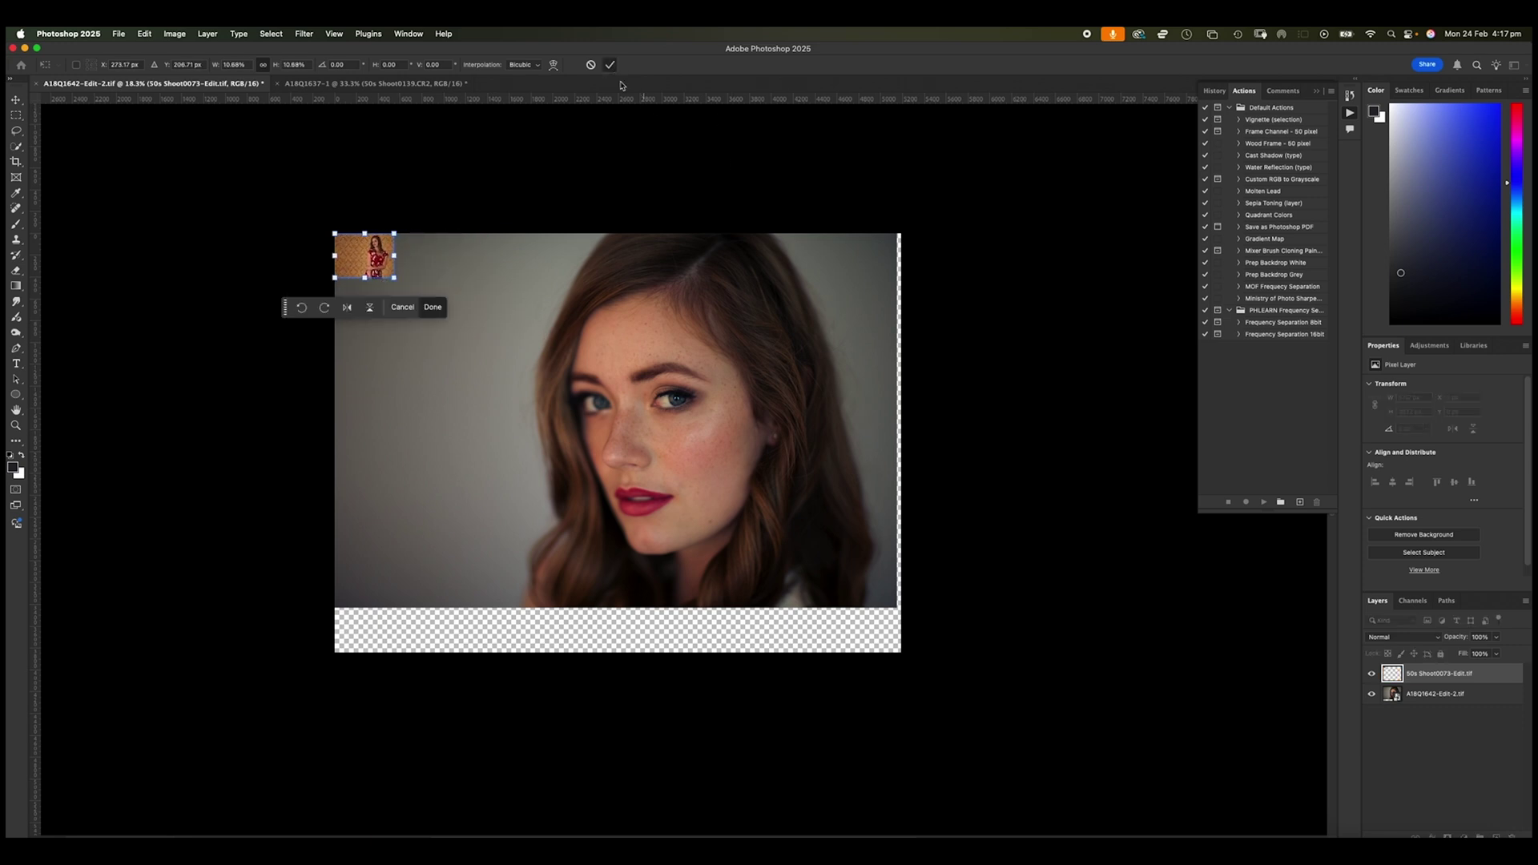
key(super)
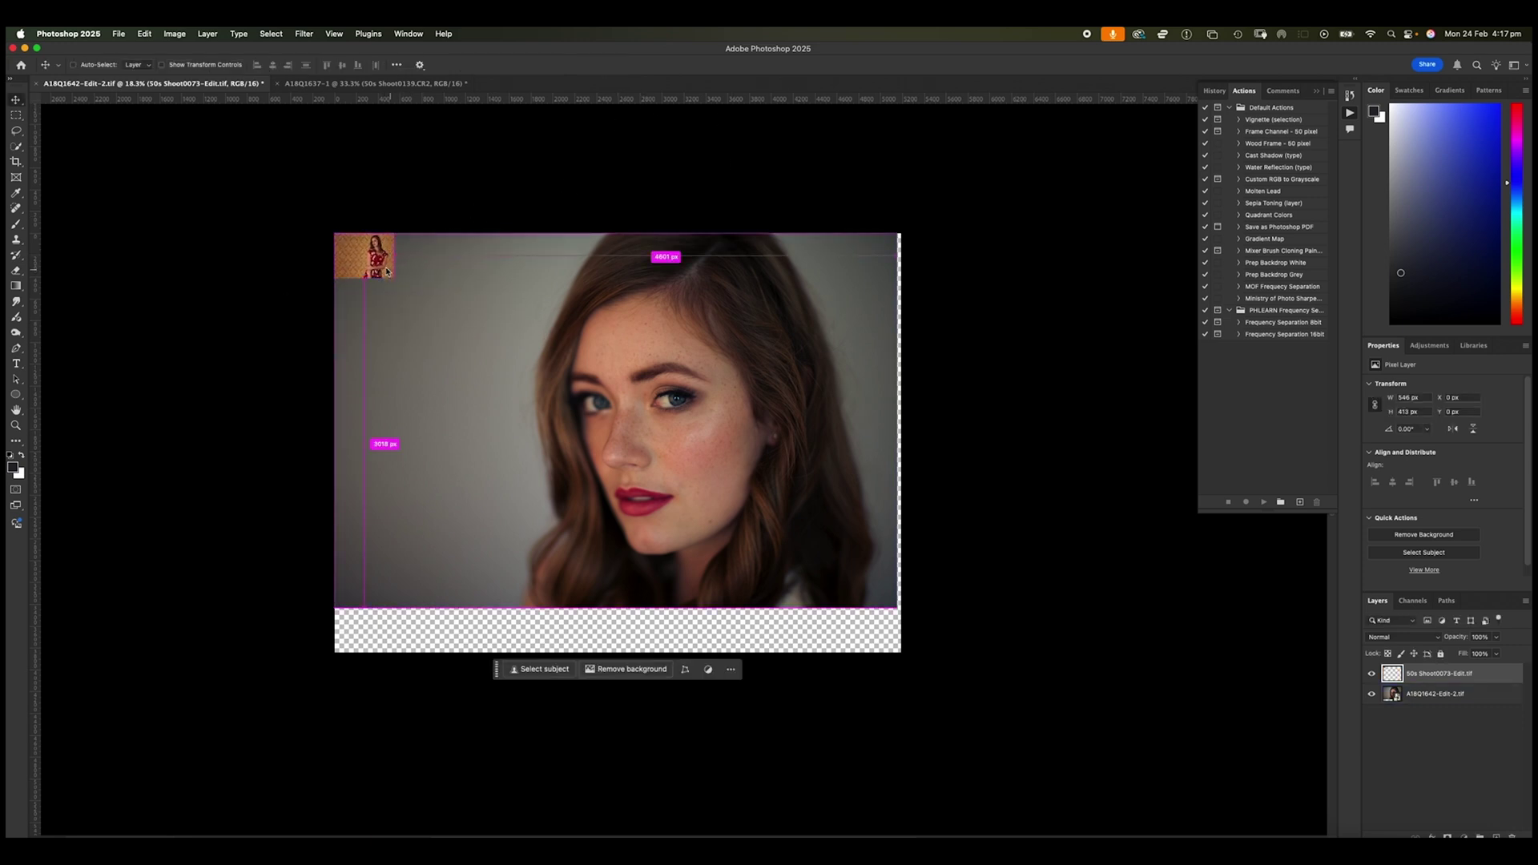
key(super+t)
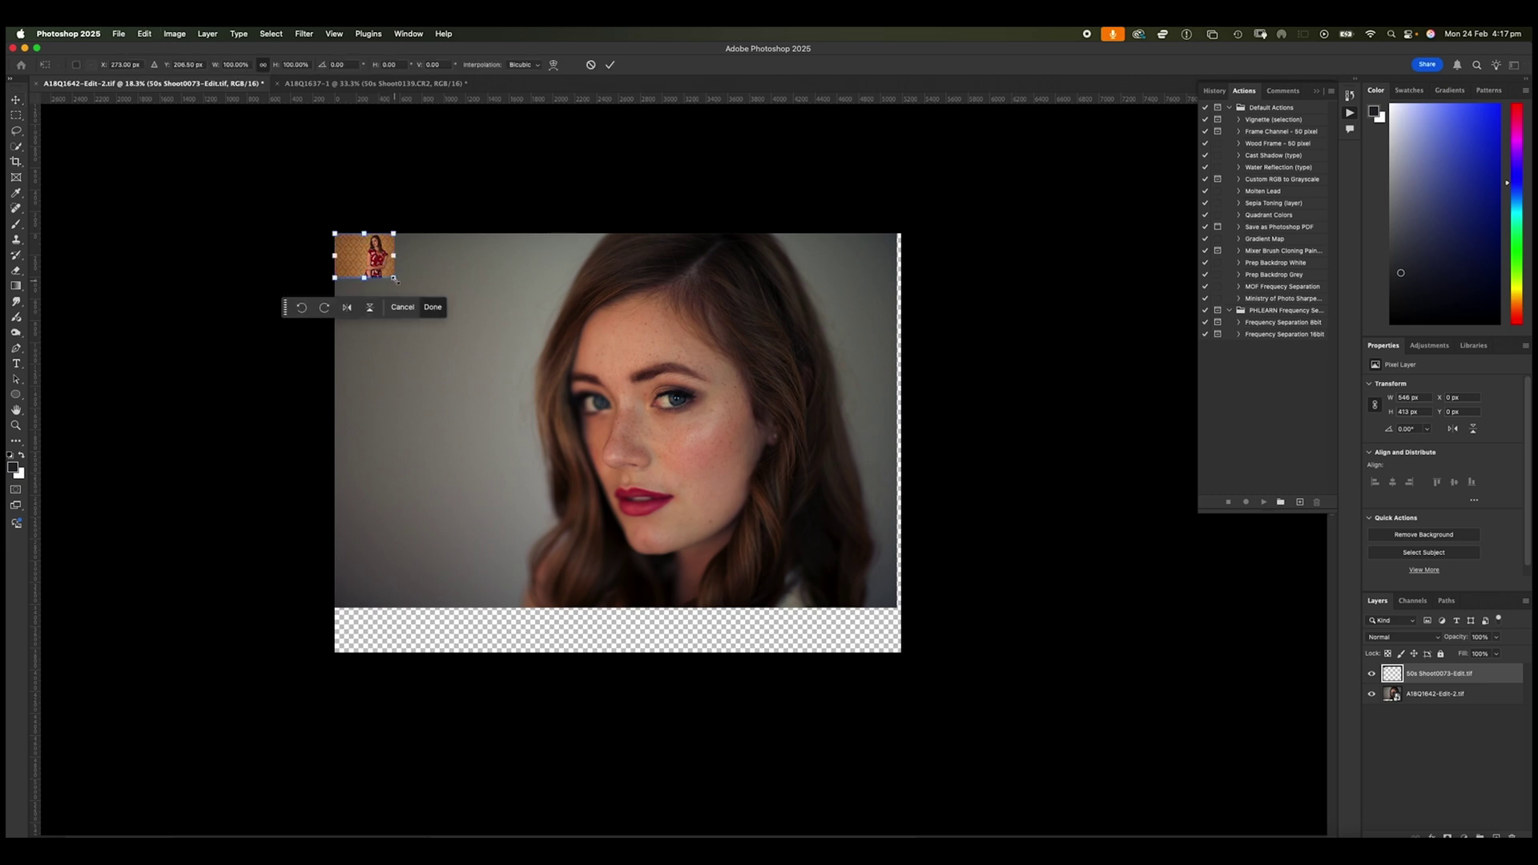
drag(394, 279, 898, 656)
click(610, 64)
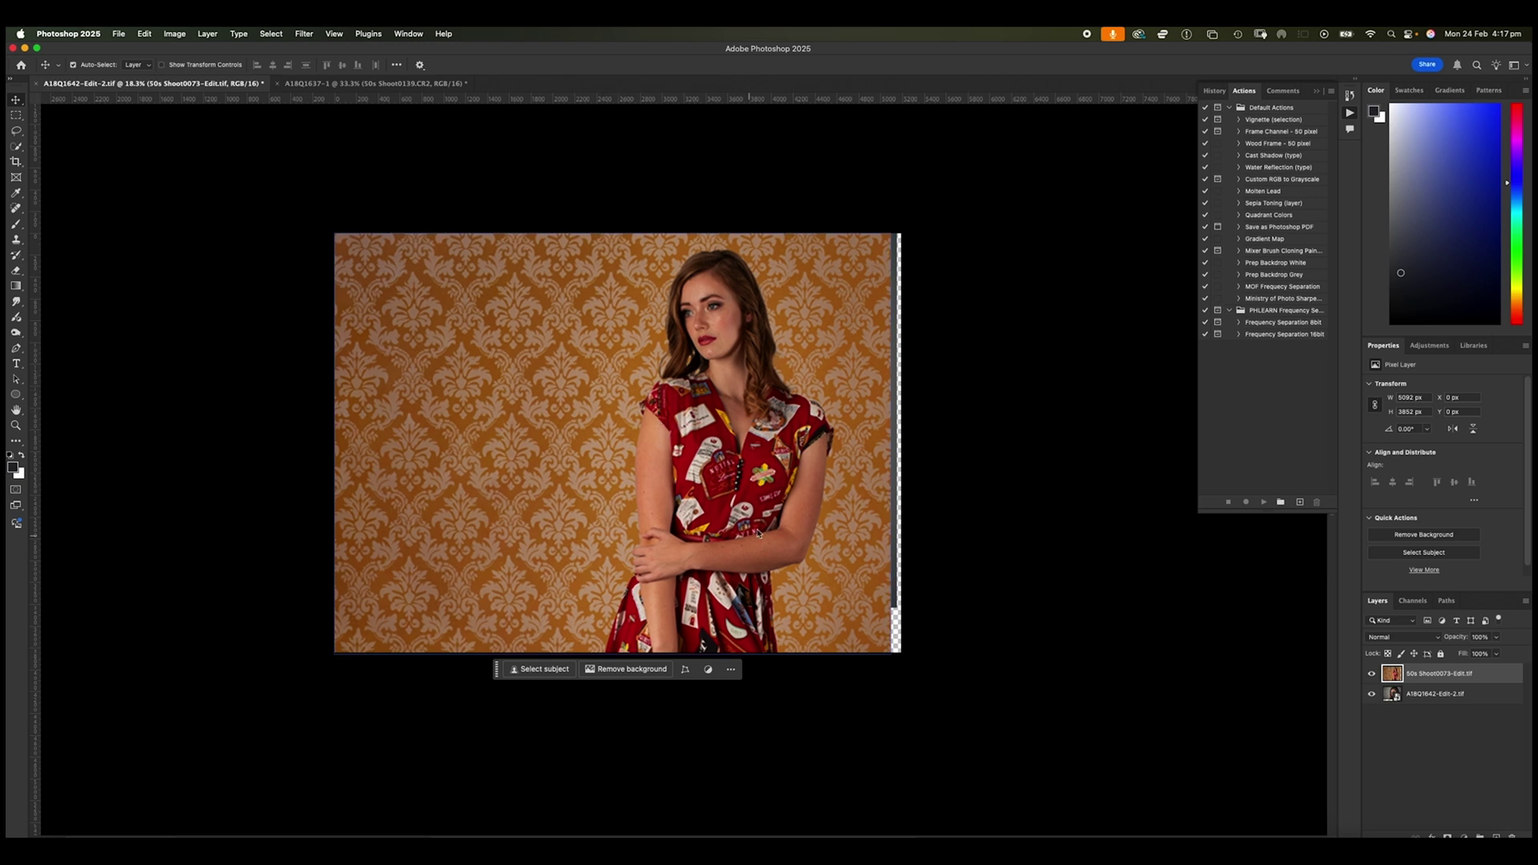
Step: Repeat the shrink to a tiny thumbnail and enlarge back to full canvas, leaving it blurred
key(super+t)
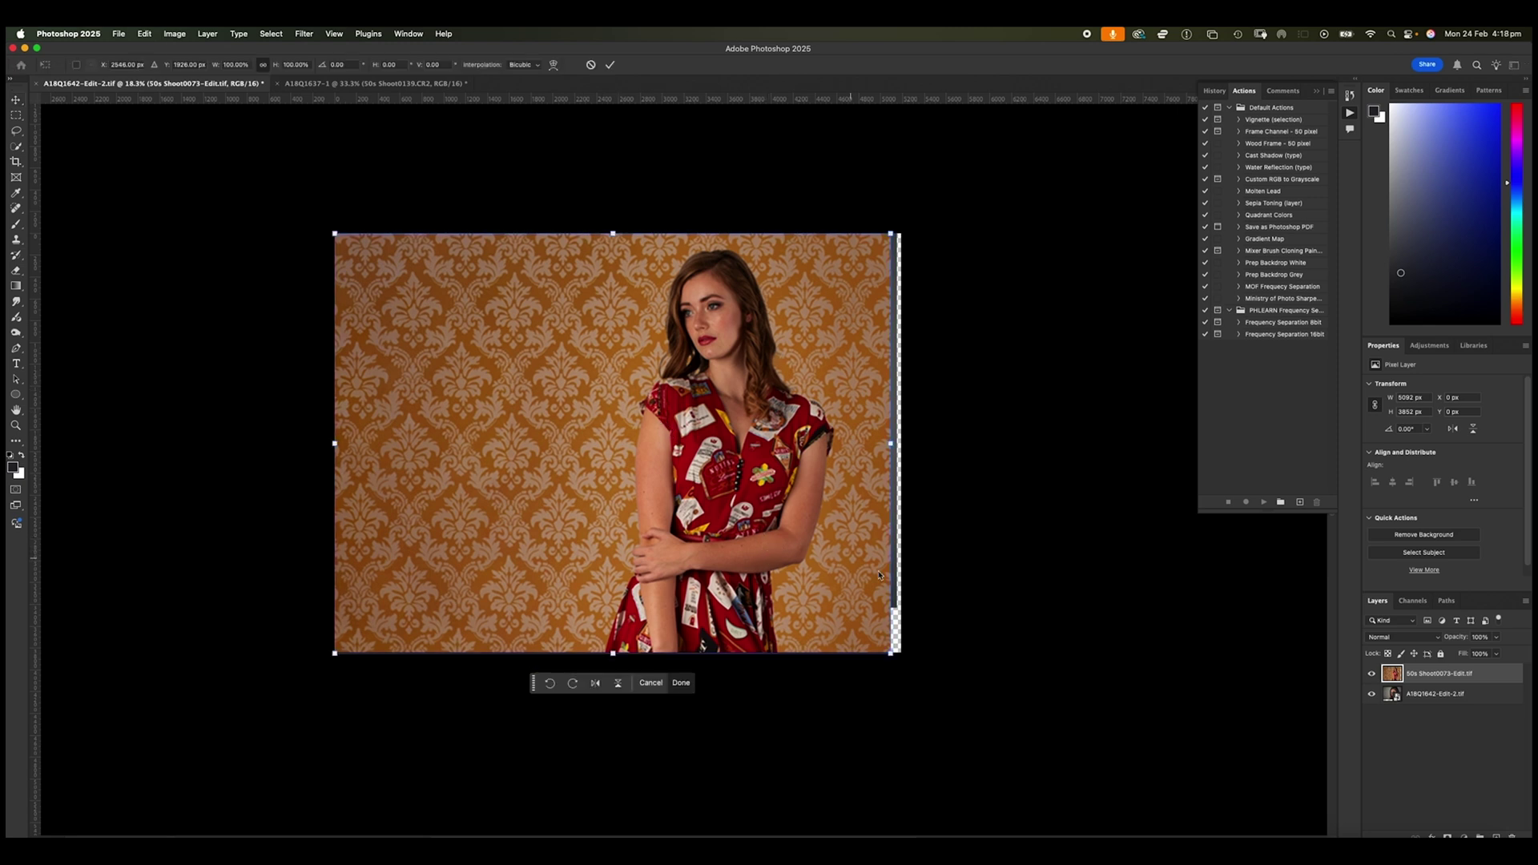
drag(891, 653, 354, 247)
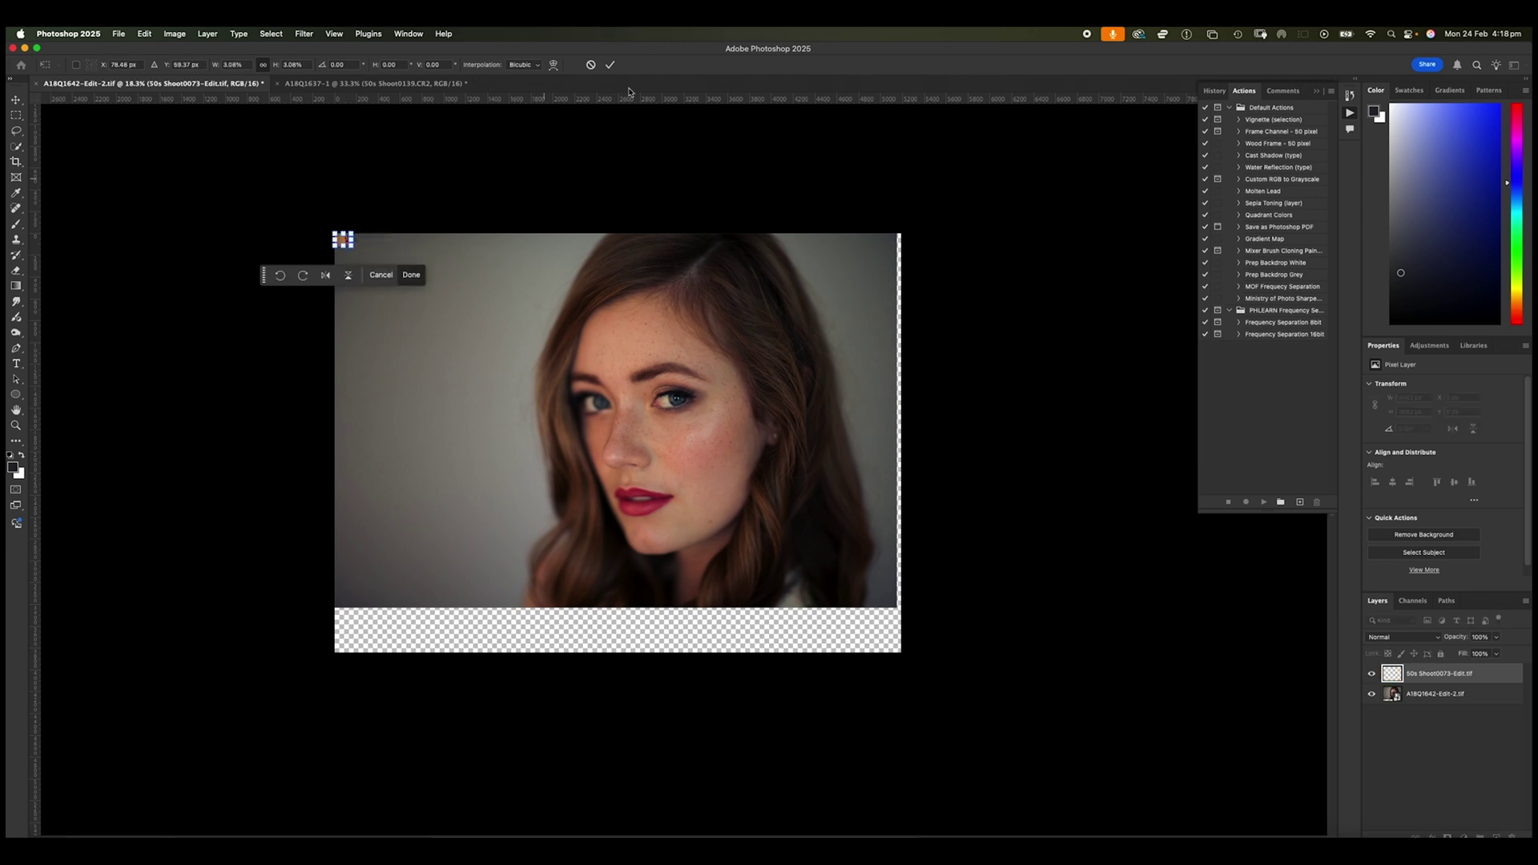
click(411, 275)
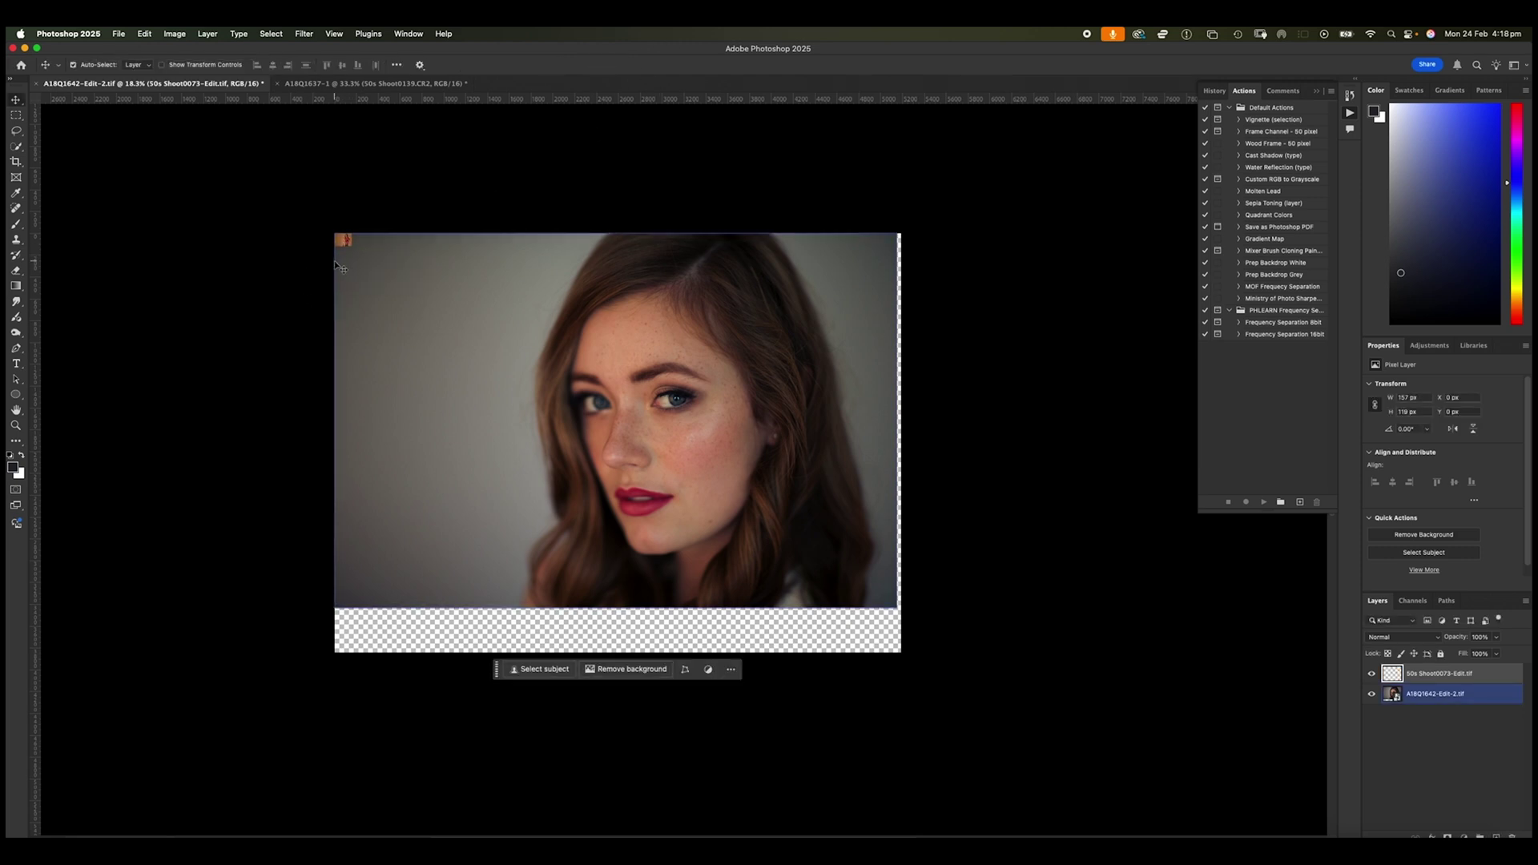
key(super+t)
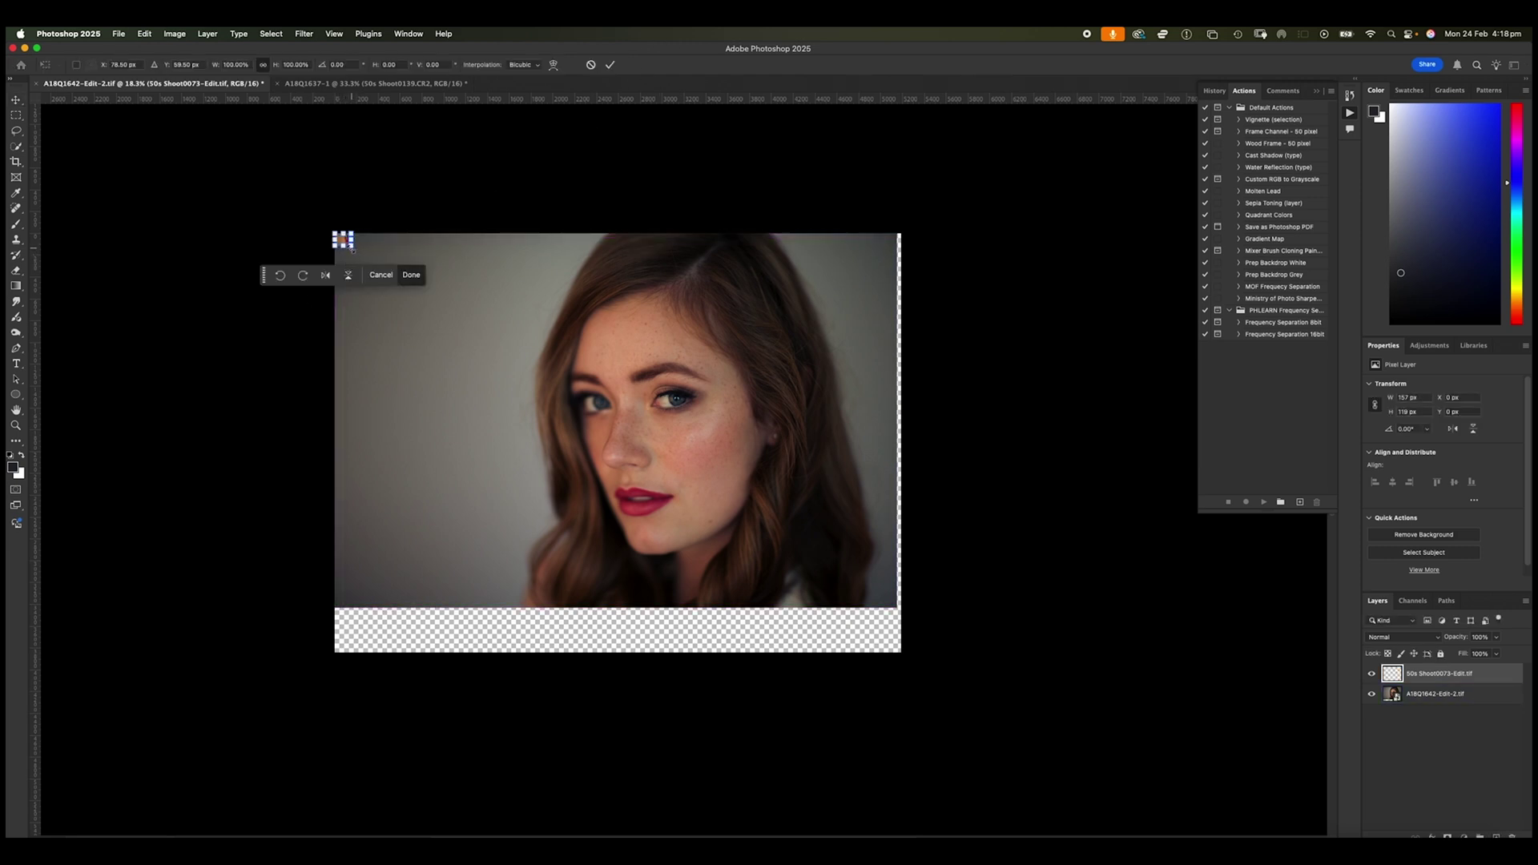
drag(354, 248, 886, 651)
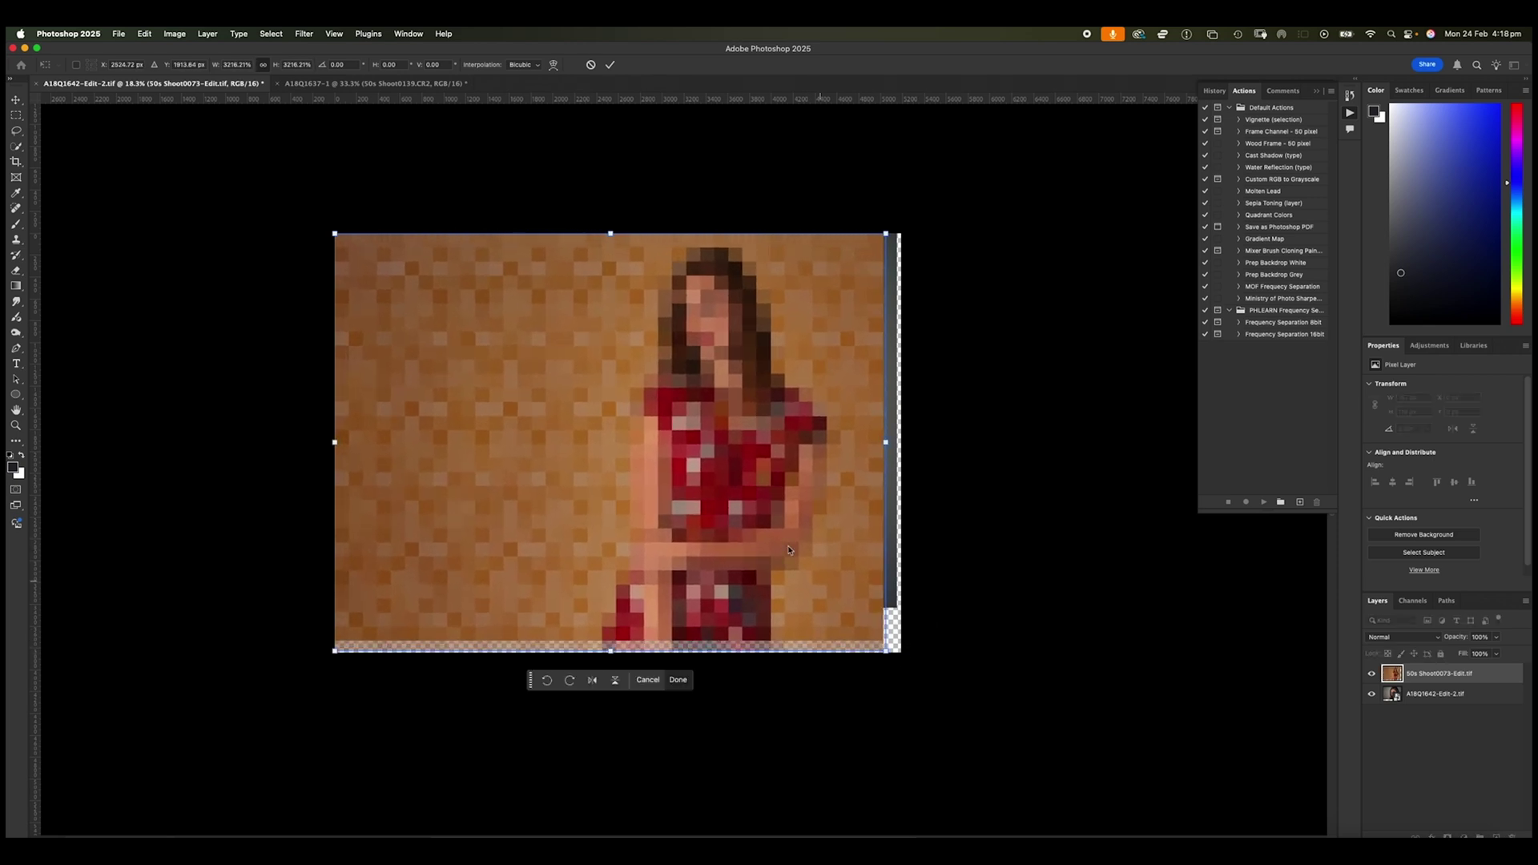
click(610, 65)
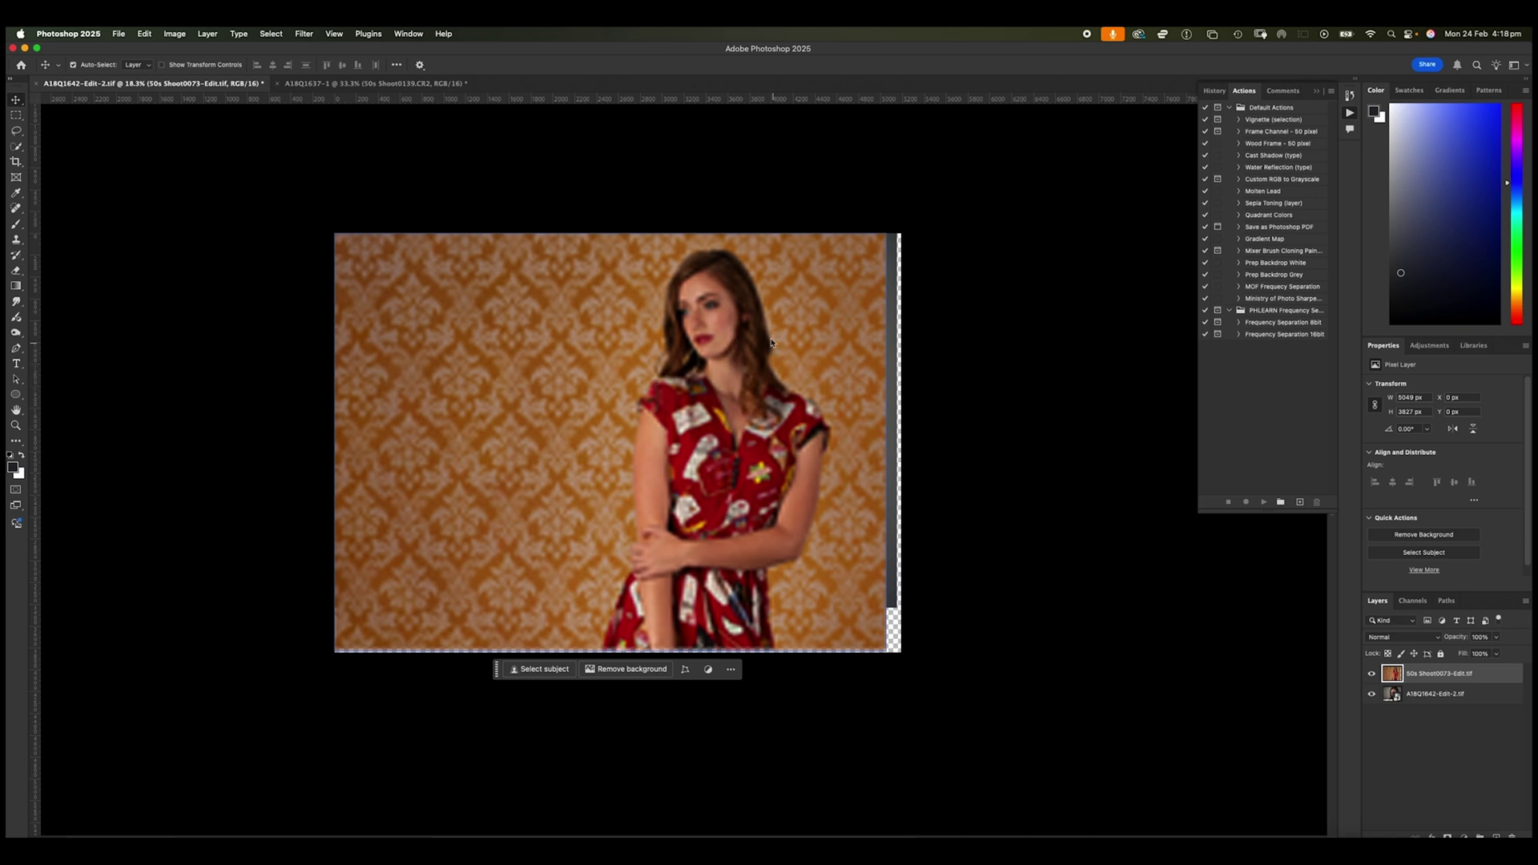
Step: Select the A18Q1642-Edit-2.tif portrait layer, hide the blurred layer above, and zoom to inspect sharpness
drag(772, 343, 823, 326)
click(1374, 688)
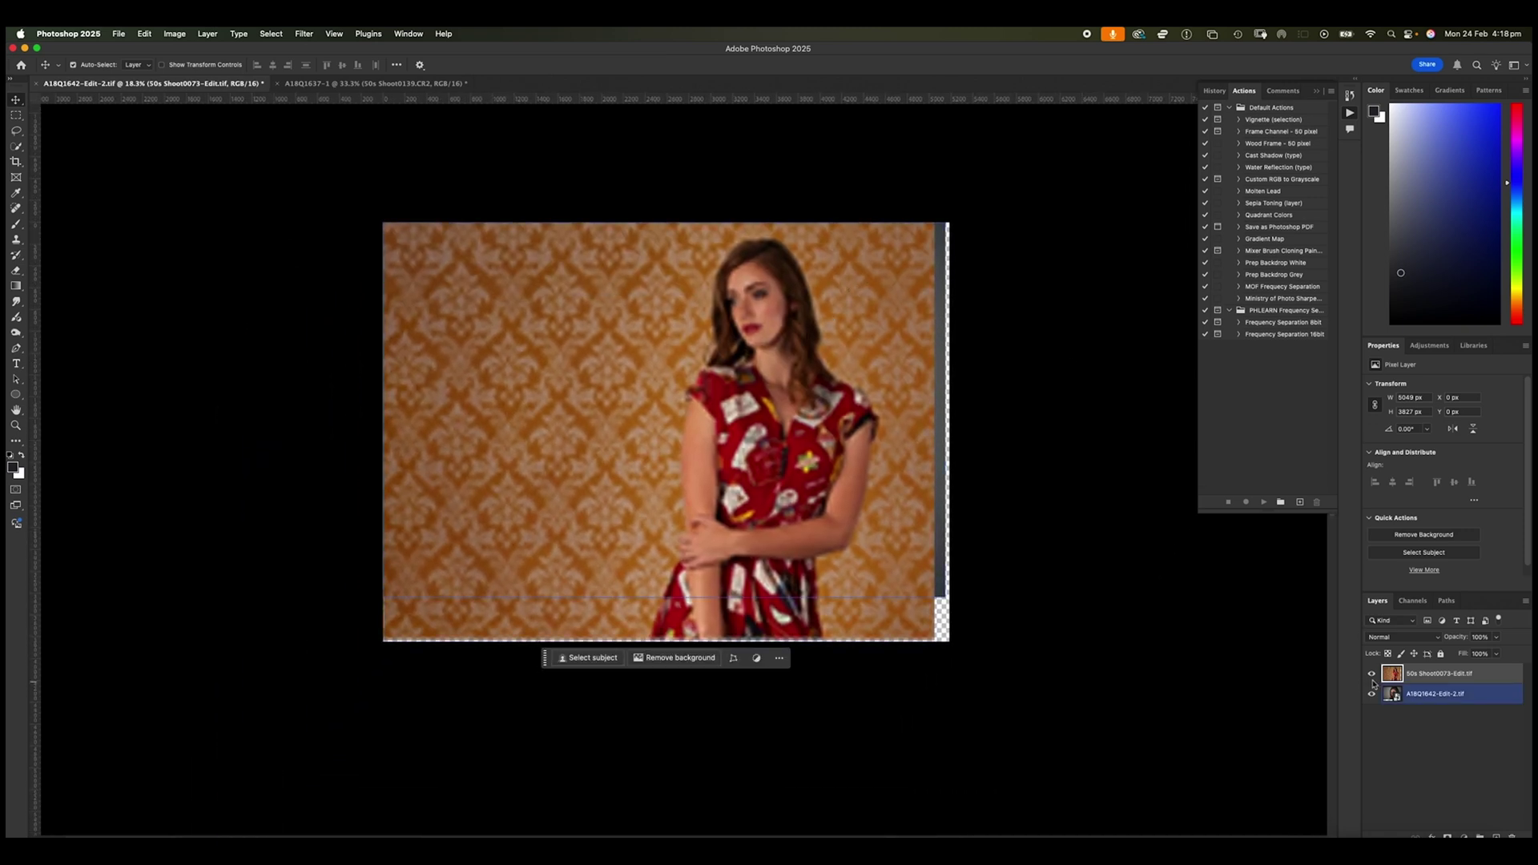
click(1372, 676)
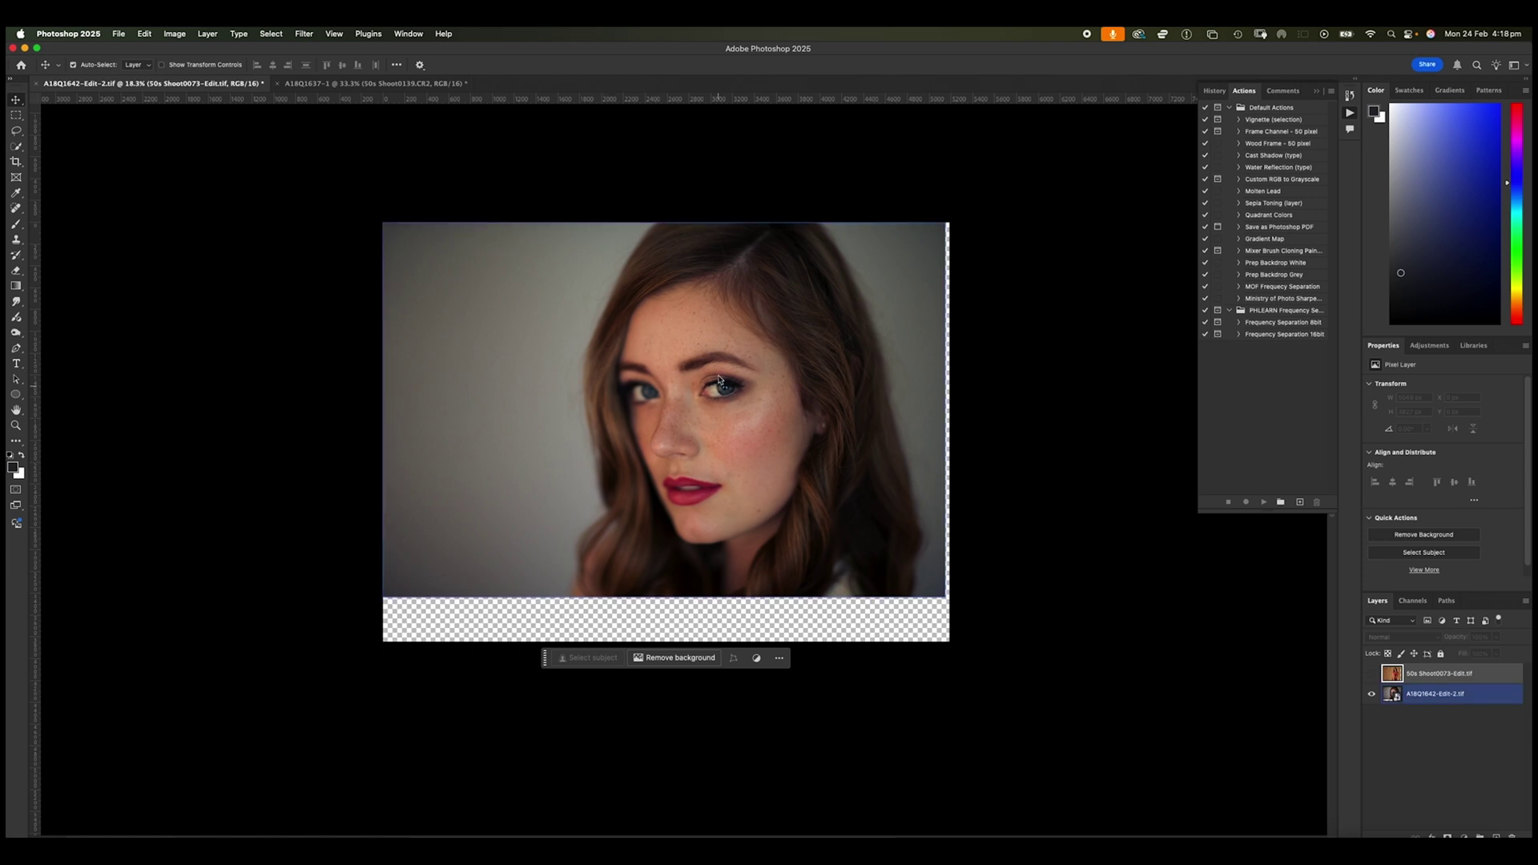
scroll(707, 380, up, 10)
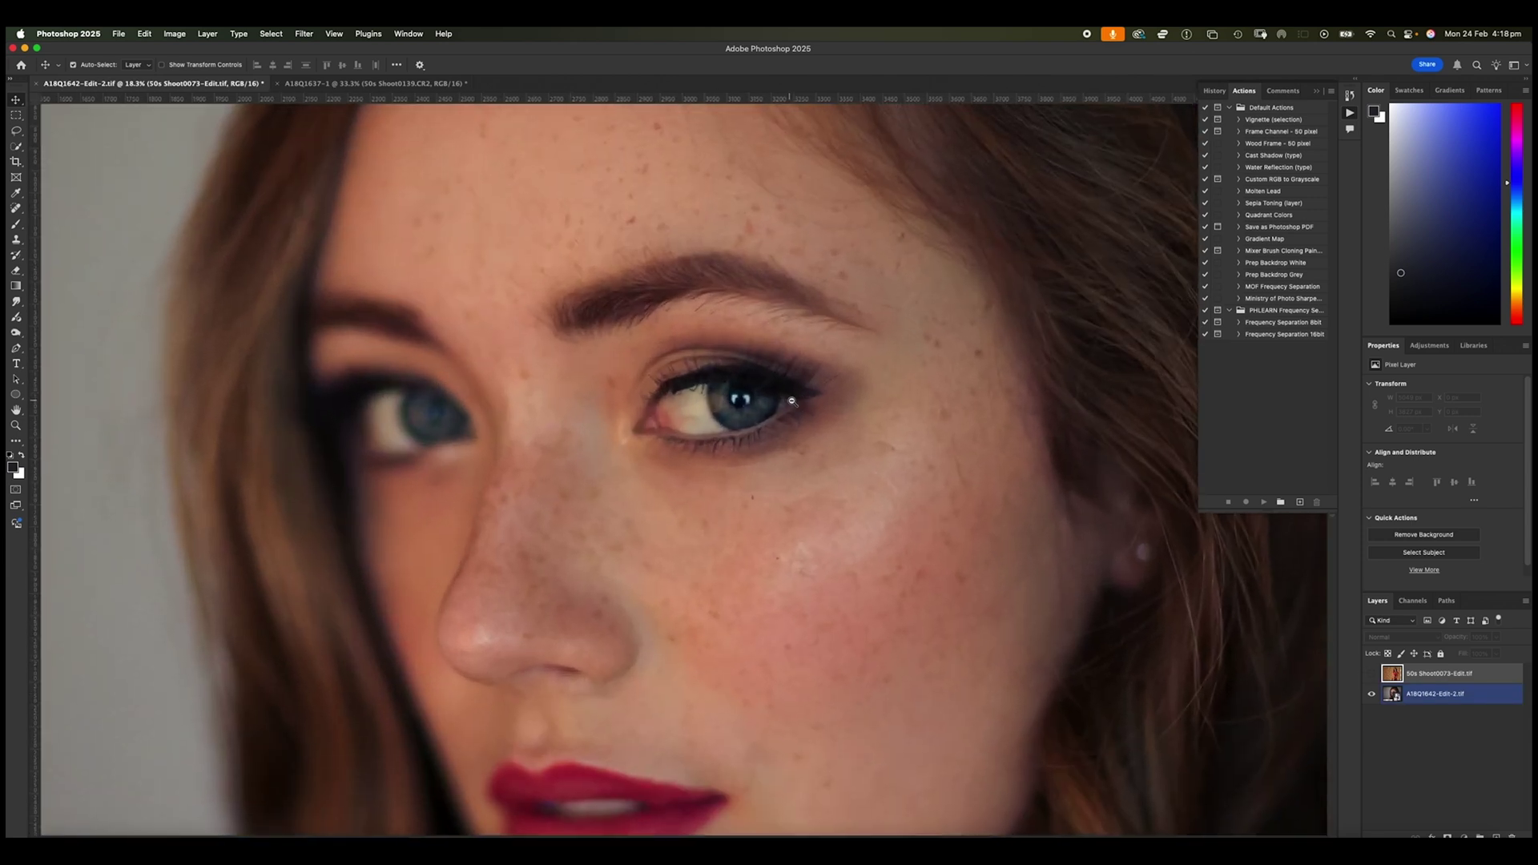
scroll(735, 391, down, 10)
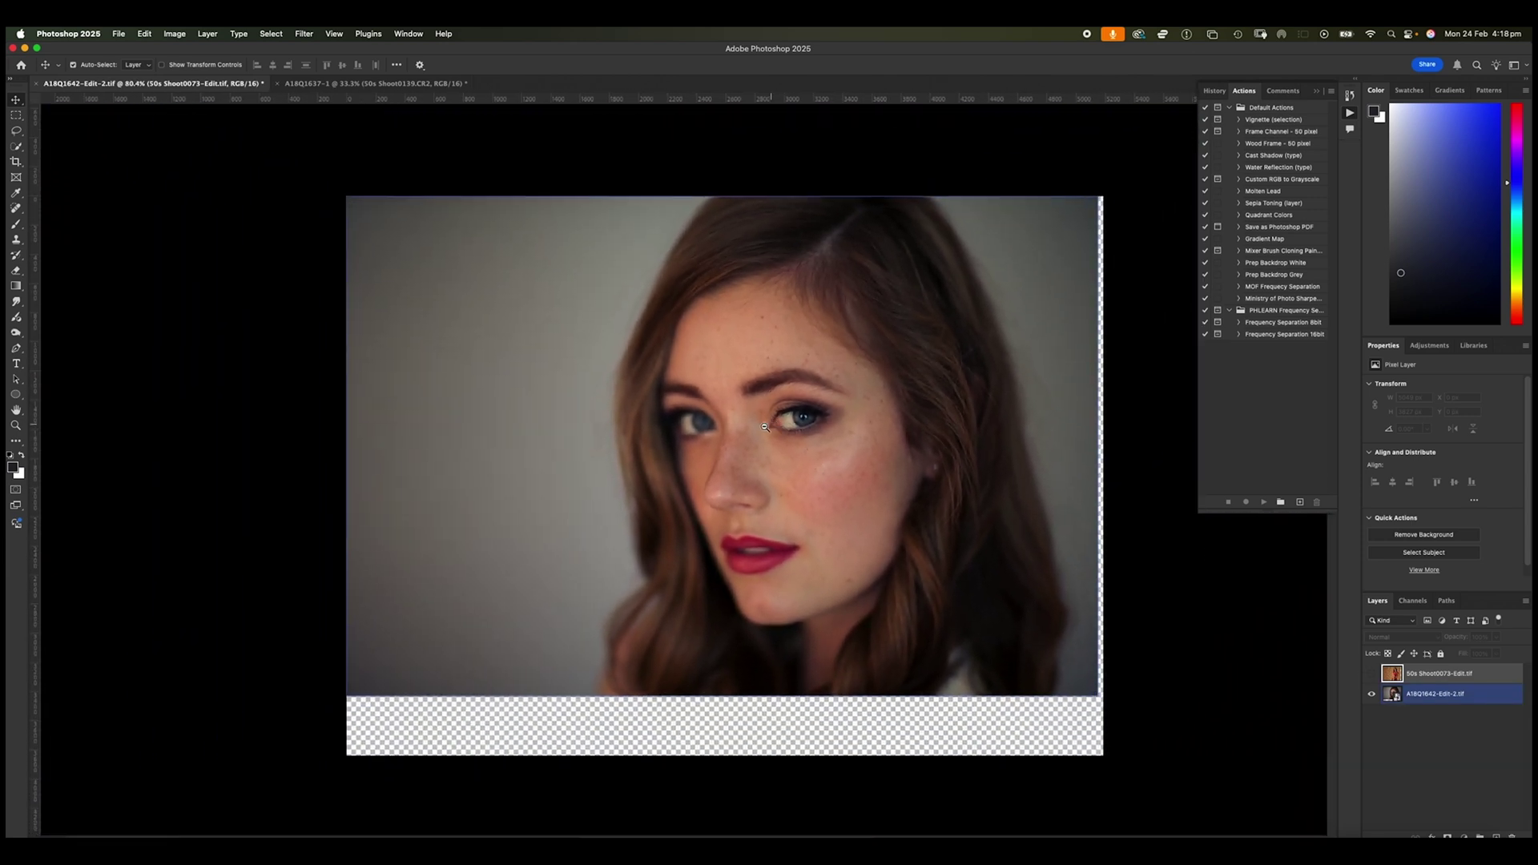